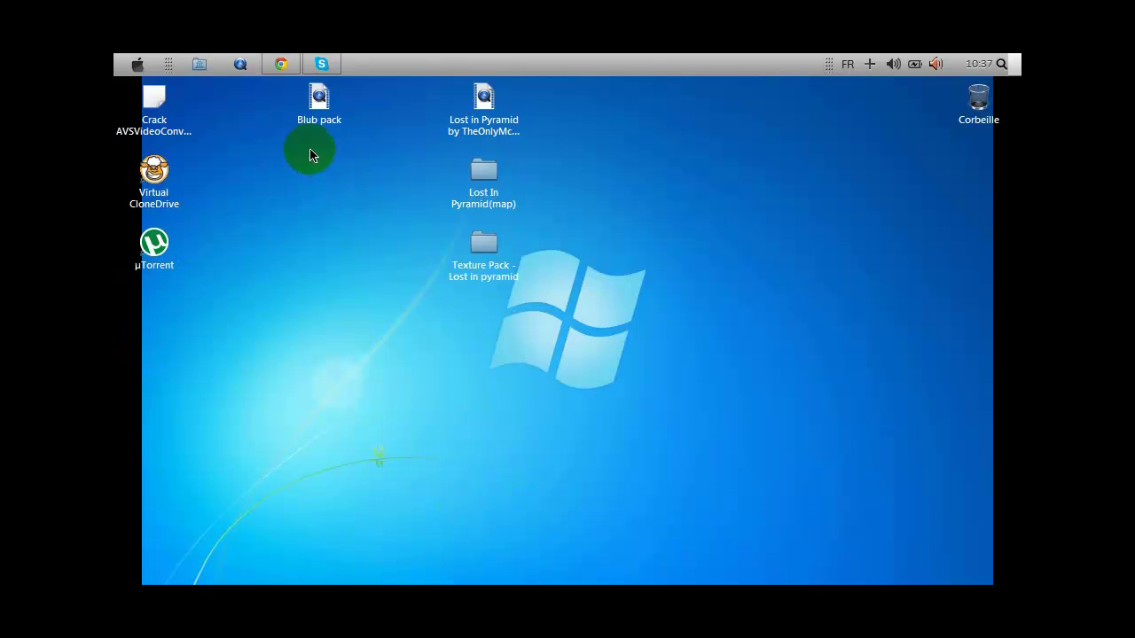
Step: Switch to Chrome, browse the texture category on minecraft.fr around the Blub Pack entry, and minimise the browser
{"action": "left_click", "coordinate": [278, 66]}
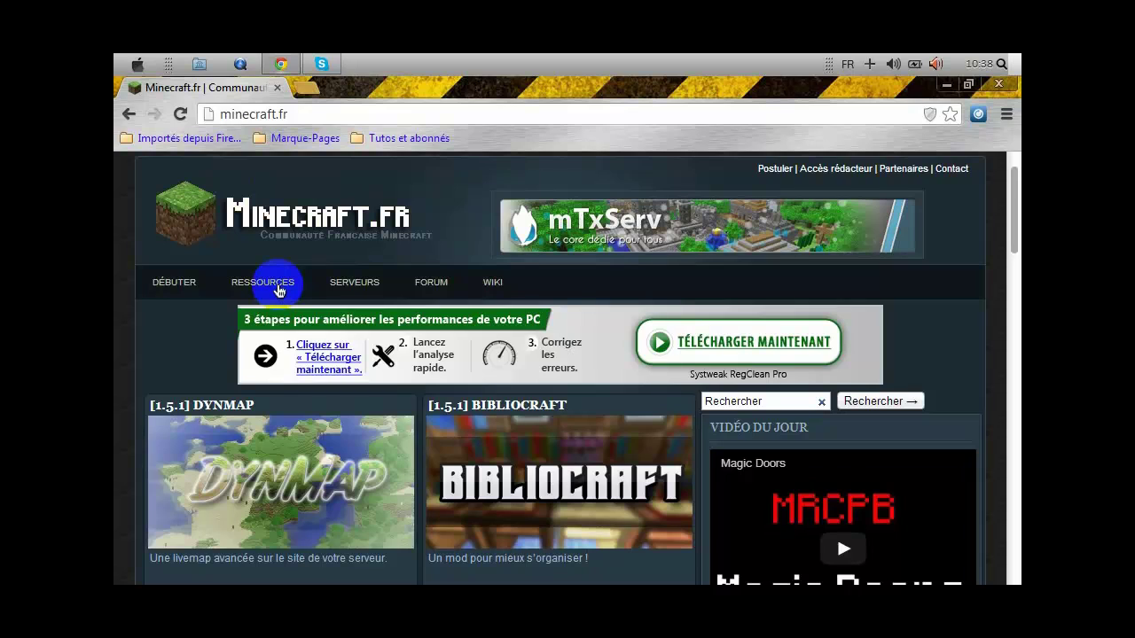
{"action": "mouse_move", "coordinate": [279, 288]}
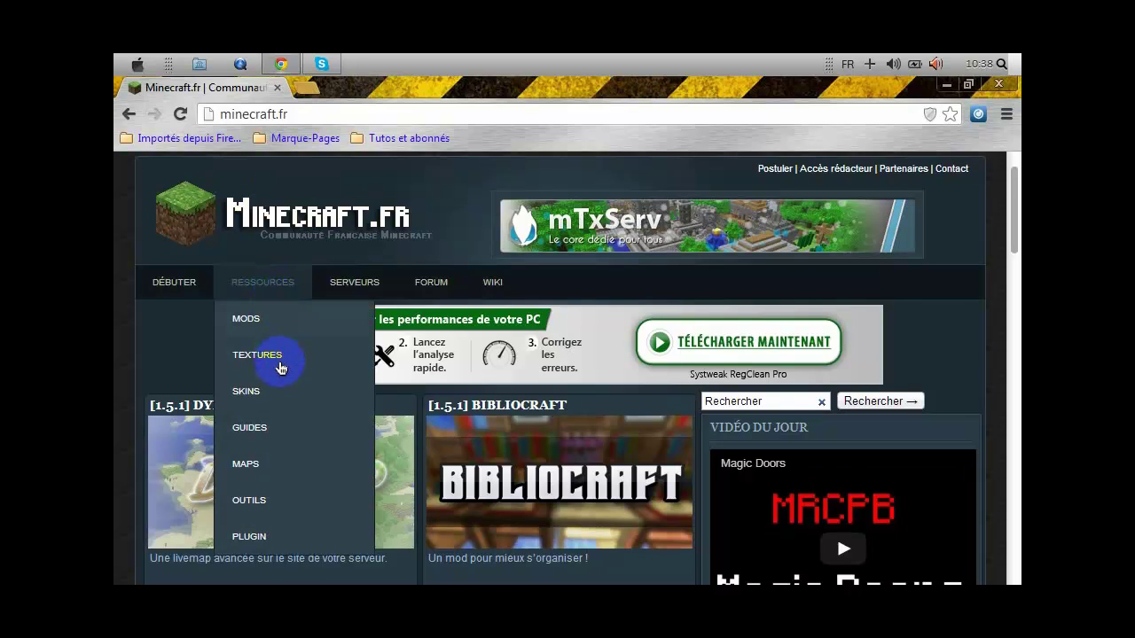
{"action": "left_click", "coordinate": [285, 366]}
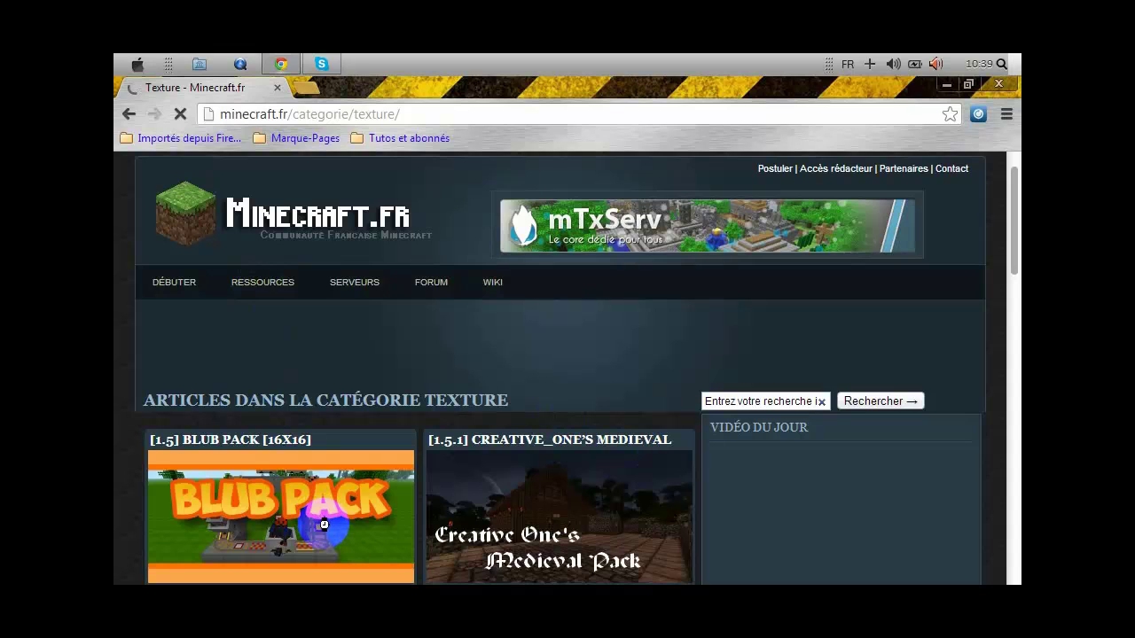
{"action": "scroll", "coordinate": [293, 536], "scroll_direction": "down", "scroll_amount": 2}
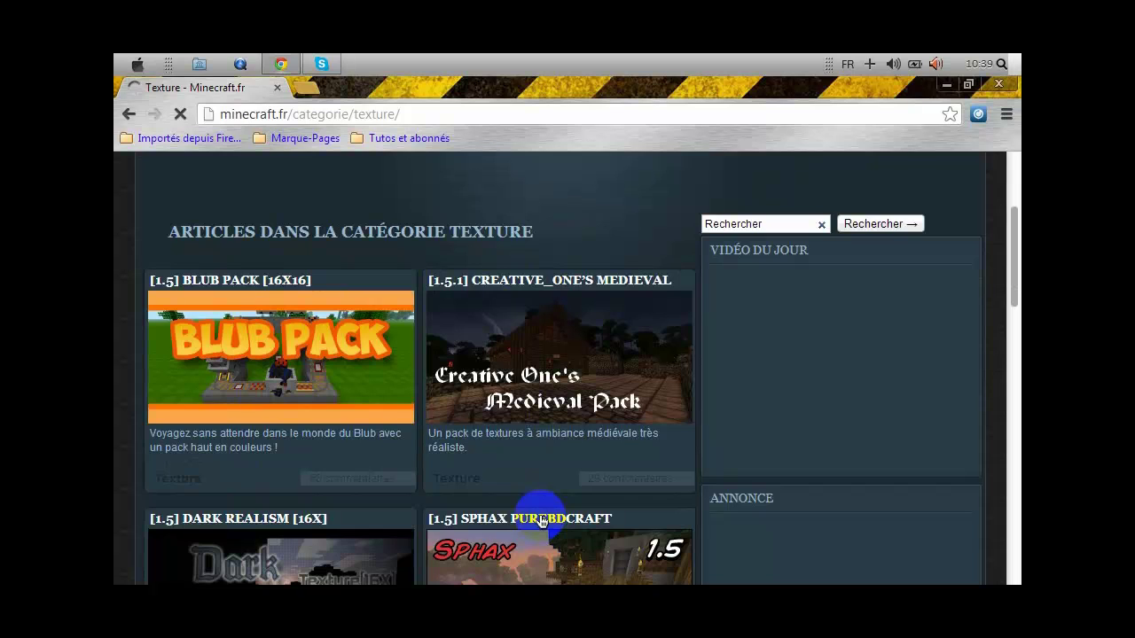
{"action": "scroll", "coordinate": [541, 519], "scroll_direction": "down", "scroll_amount": 1}
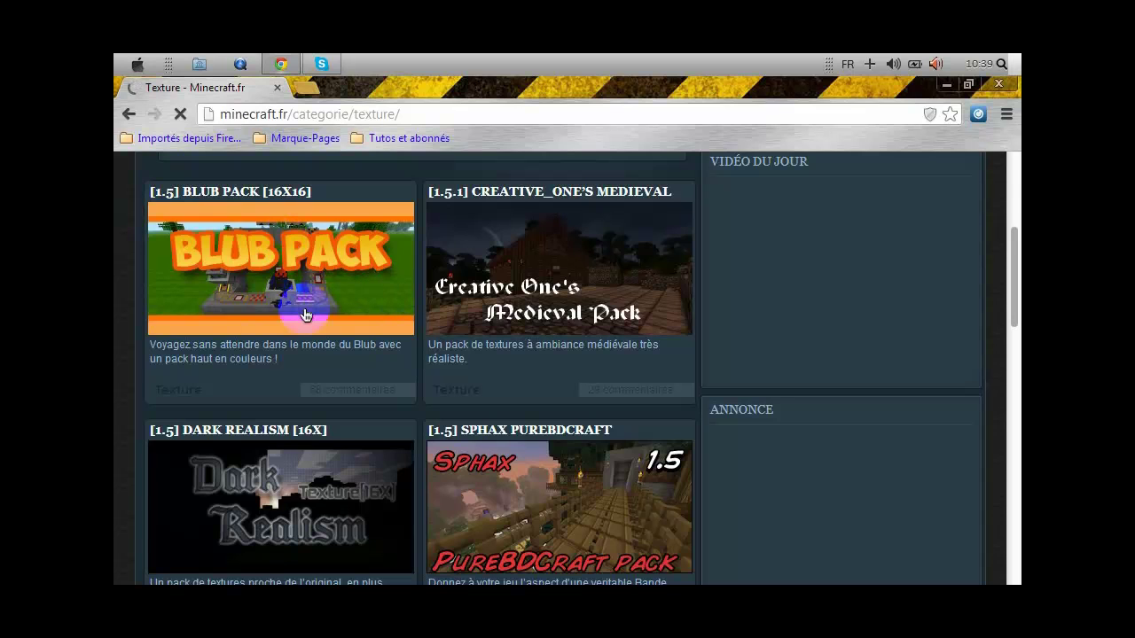
{"action": "scroll", "coordinate": [297, 292], "scroll_direction": "up", "scroll_amount": 3}
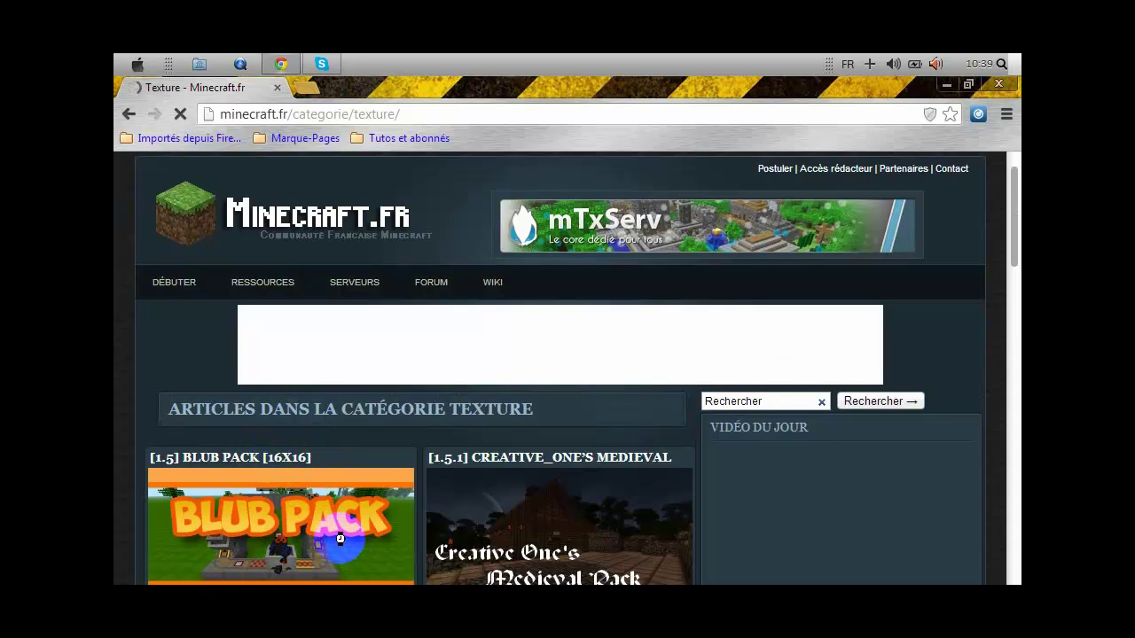
{"action": "scroll", "coordinate": [340, 538], "scroll_direction": "down", "scroll_amount": 1}
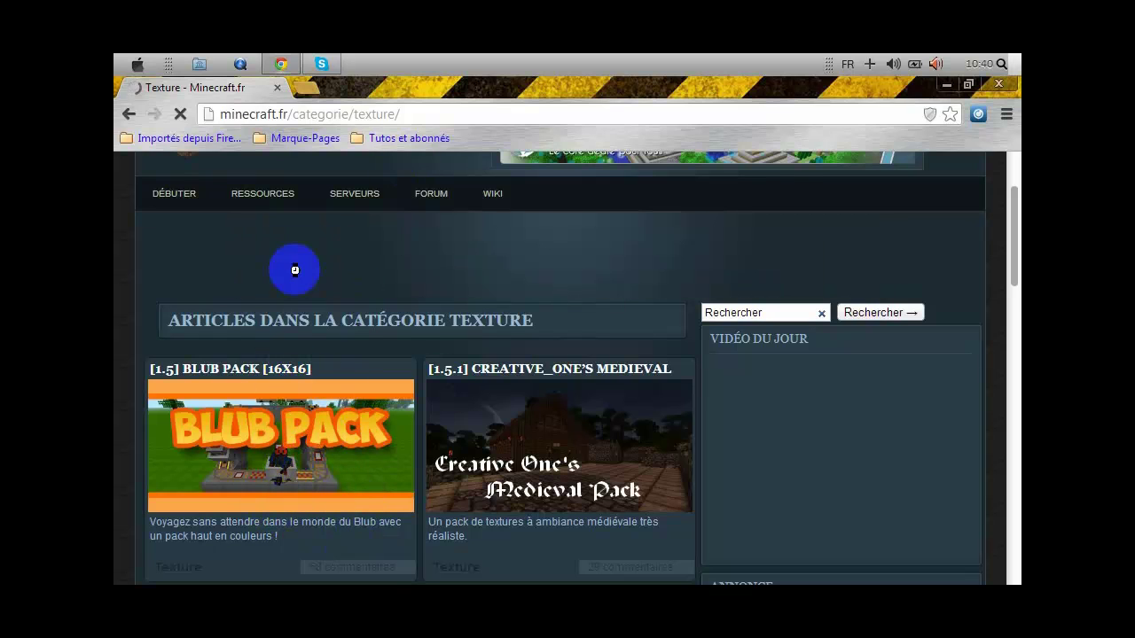
{"action": "left_click", "coordinate": [946, 84]}
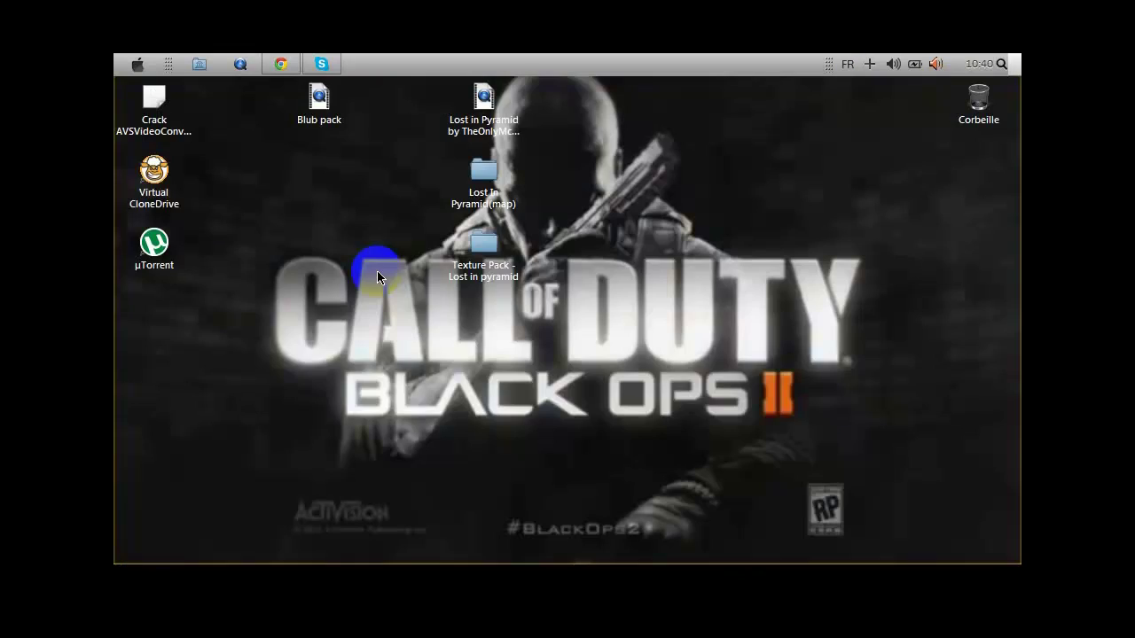
Step: Move the Blub pack file to an empty area of the desktop, below the µTorrent shortcut
{"action": "left_click", "coordinate": [318, 99]}
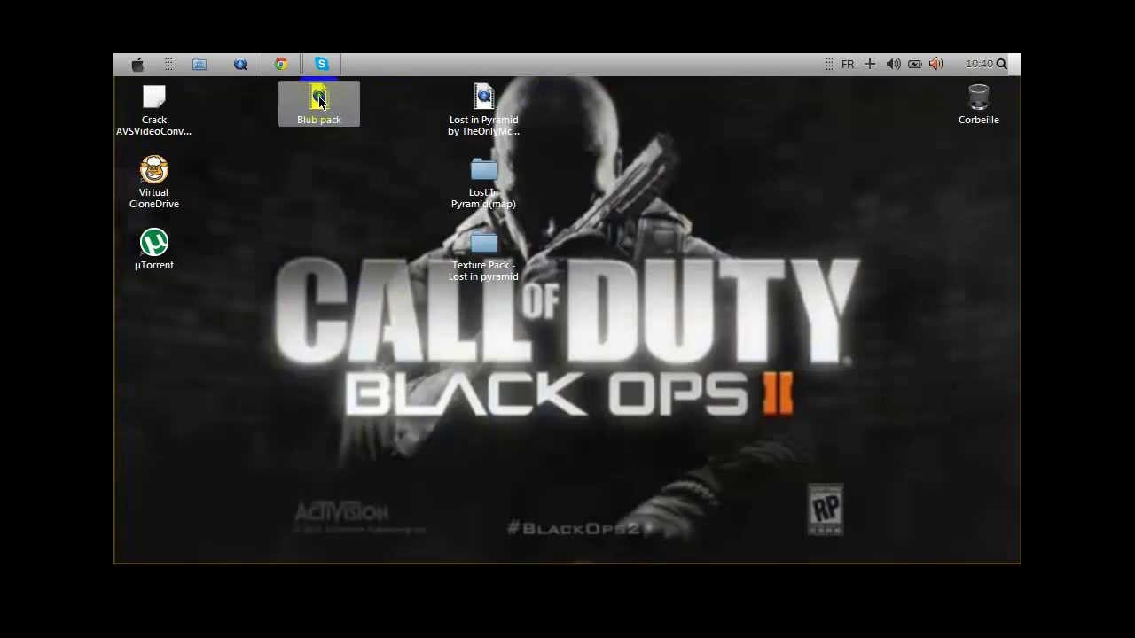
{"action": "left_click_drag", "start_coordinate": [289, 312], "coordinate": [237, 395]}
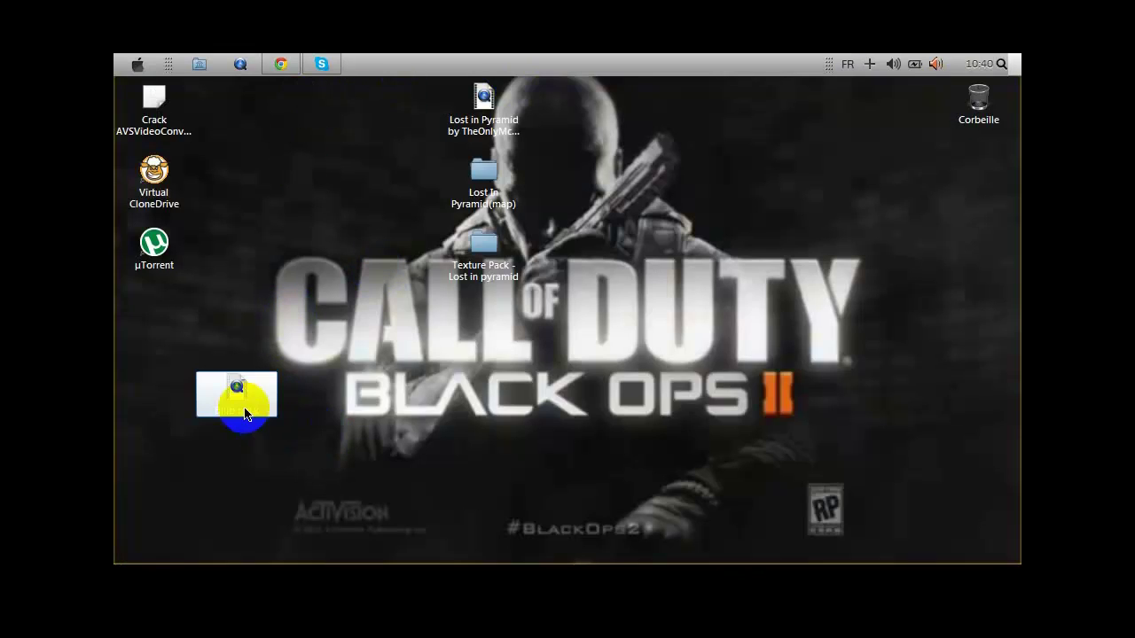
{"action": "left_click", "coordinate": [233, 396]}
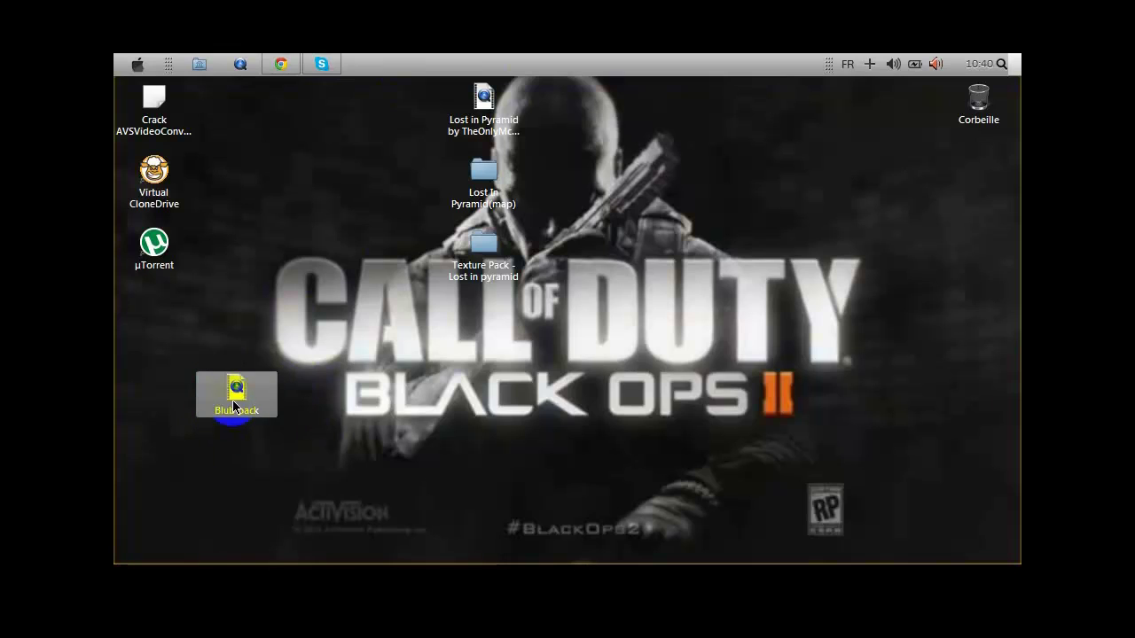
{"action": "left_click", "coordinate": [247, 393]}
Step: Search the computer for %appdata% and open the Roaming folder
{"action": "left_click", "coordinate": [154, 89]}
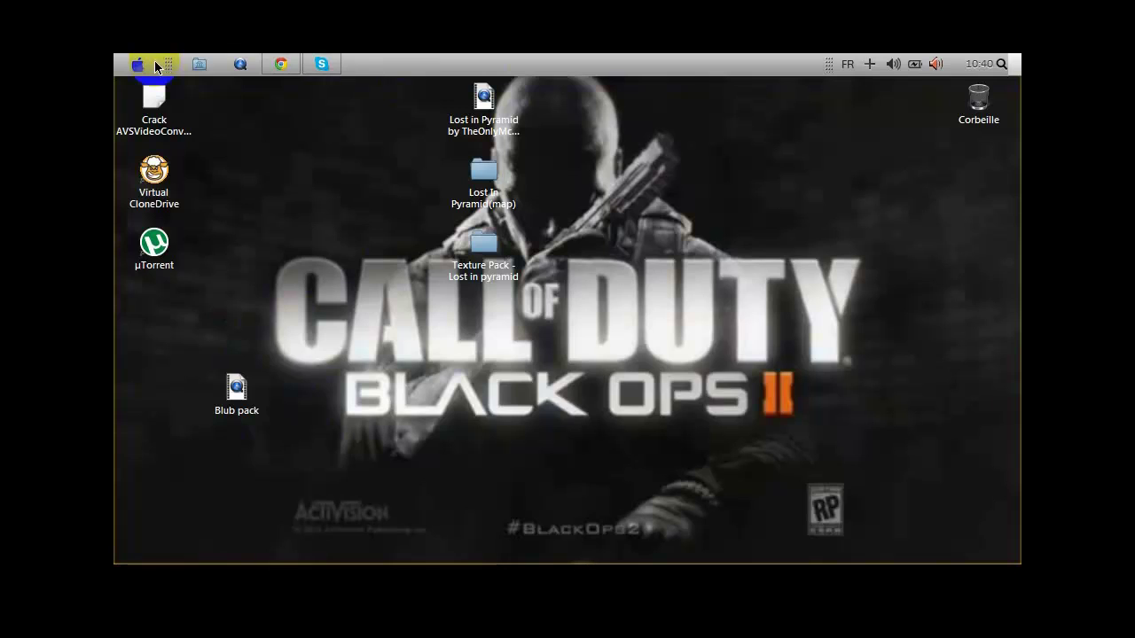
{"action": "left_click", "coordinate": [155, 62]}
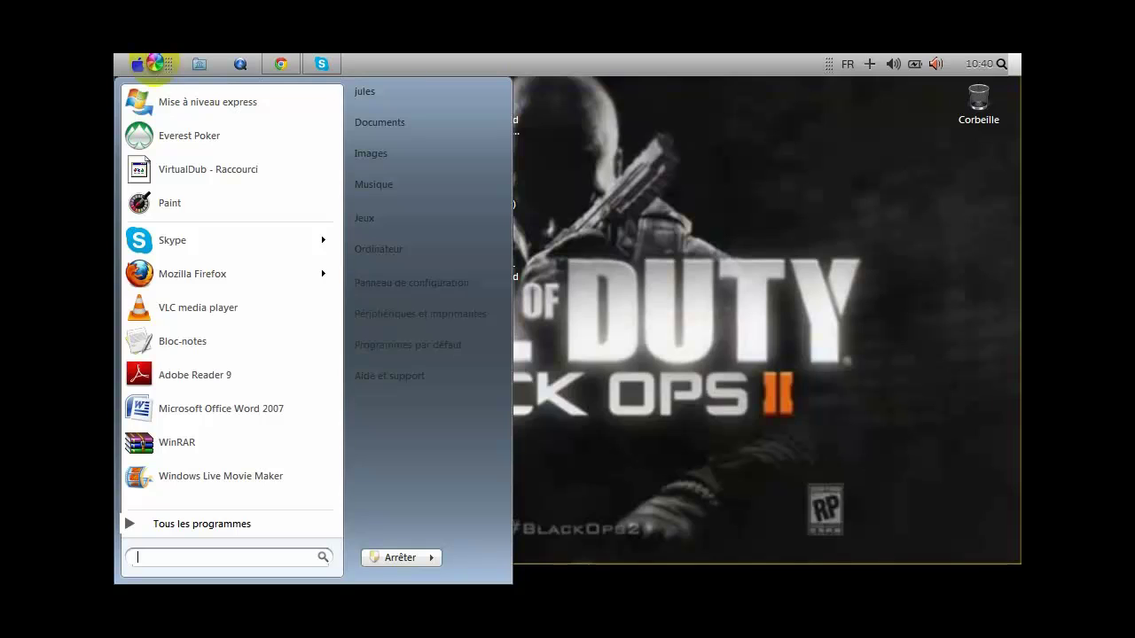
{"action": "type", "text": "%appdata%"}
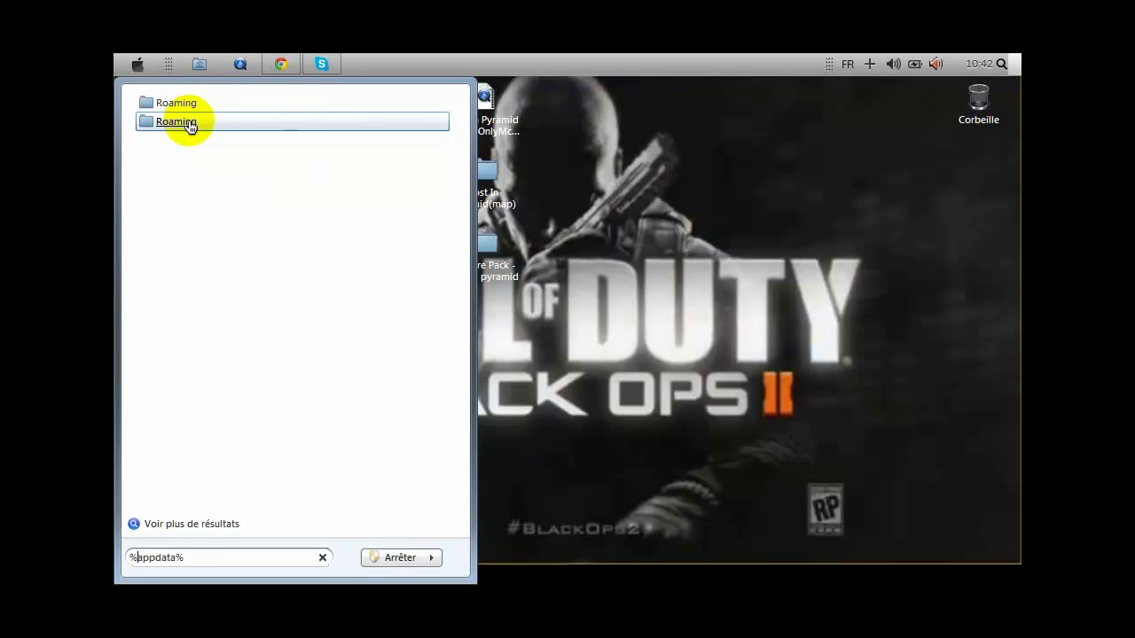
{"action": "left_click", "coordinate": [177, 122]}
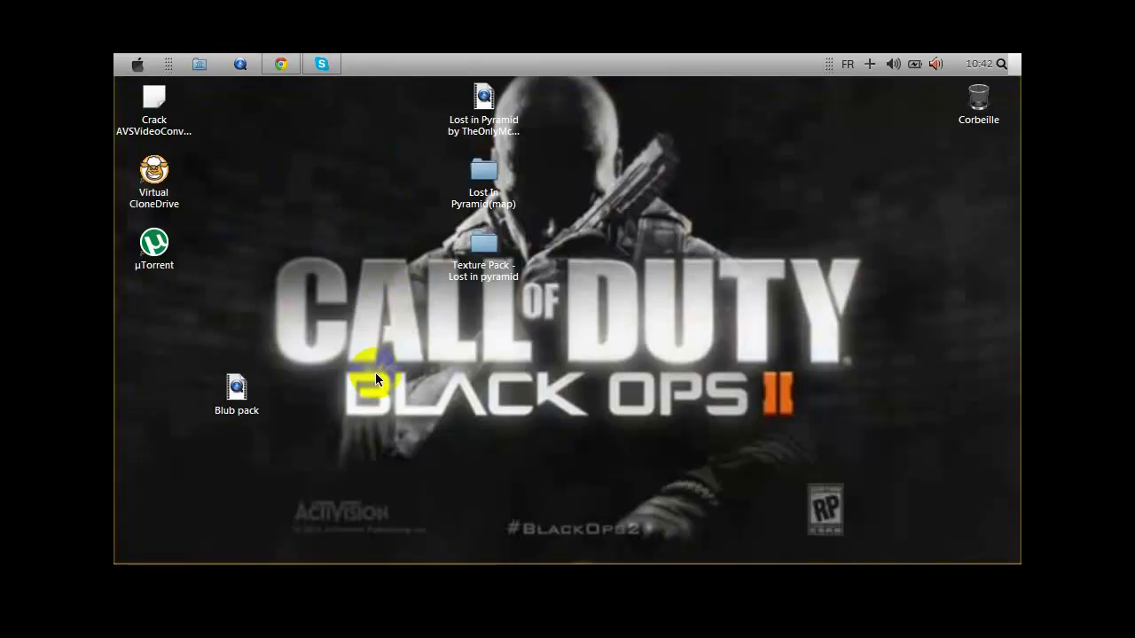
{"action": "left_click", "coordinate": [130, 59]}
{"action": "left_click", "coordinate": [304, 132]}
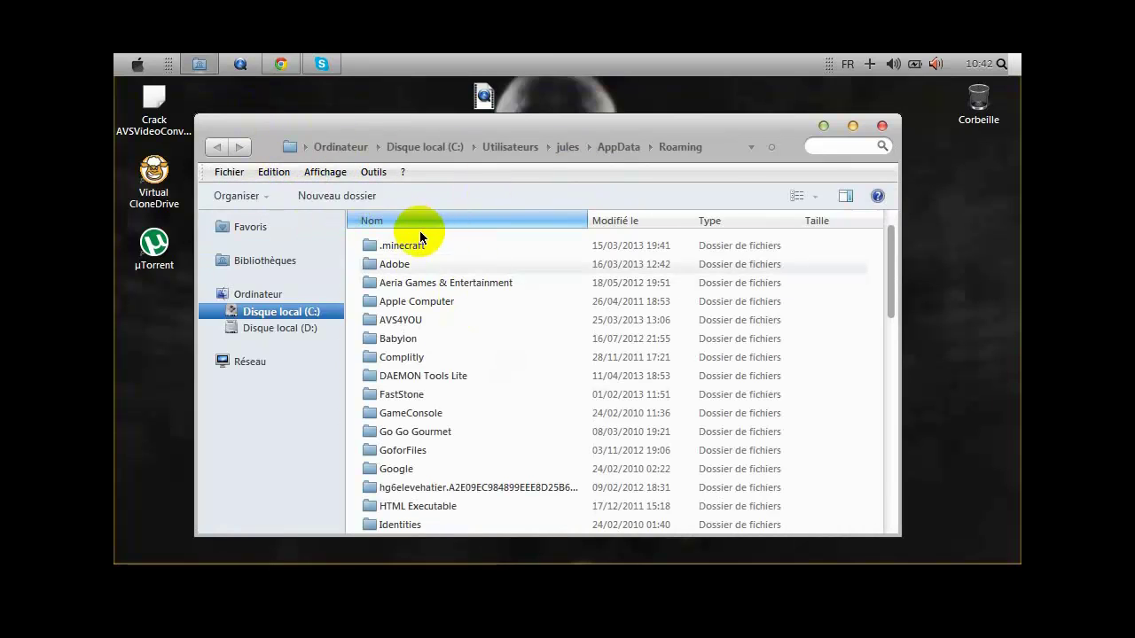
Step: Shift the folder window slightly and open the texturepacks folder inside .minecraft
{"action": "left_click", "coordinate": [857, 126]}
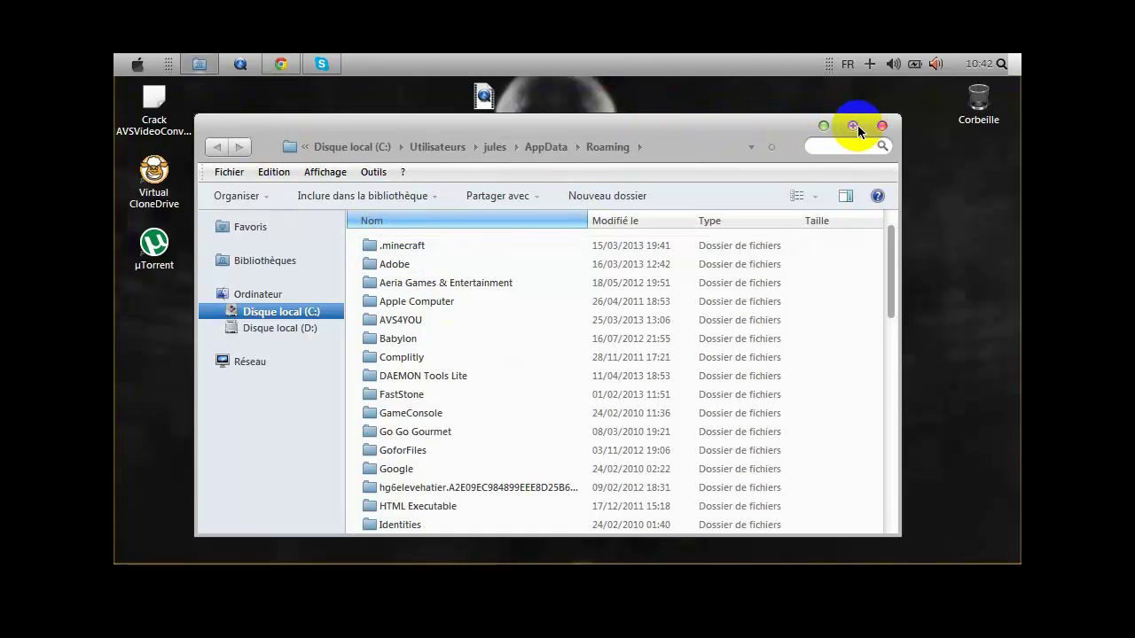
{"action": "left_click", "coordinate": [725, 133]}
{"action": "left_click_drag", "start_coordinate": [764, 122], "coordinate": [799, 119]}
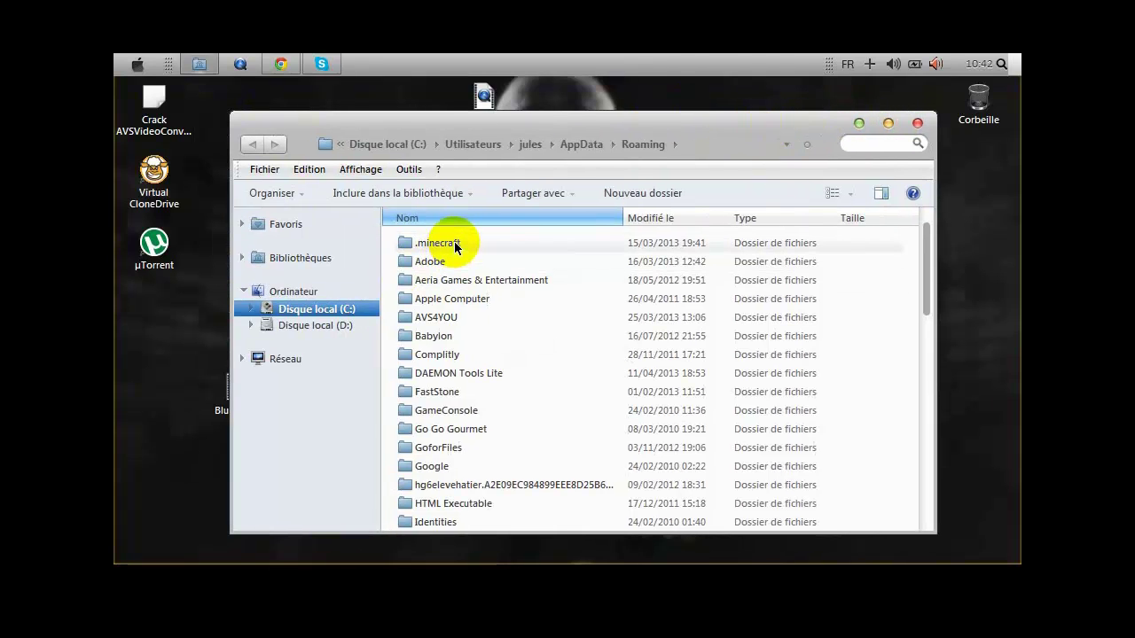
{"action": "left_click", "coordinate": [455, 247]}
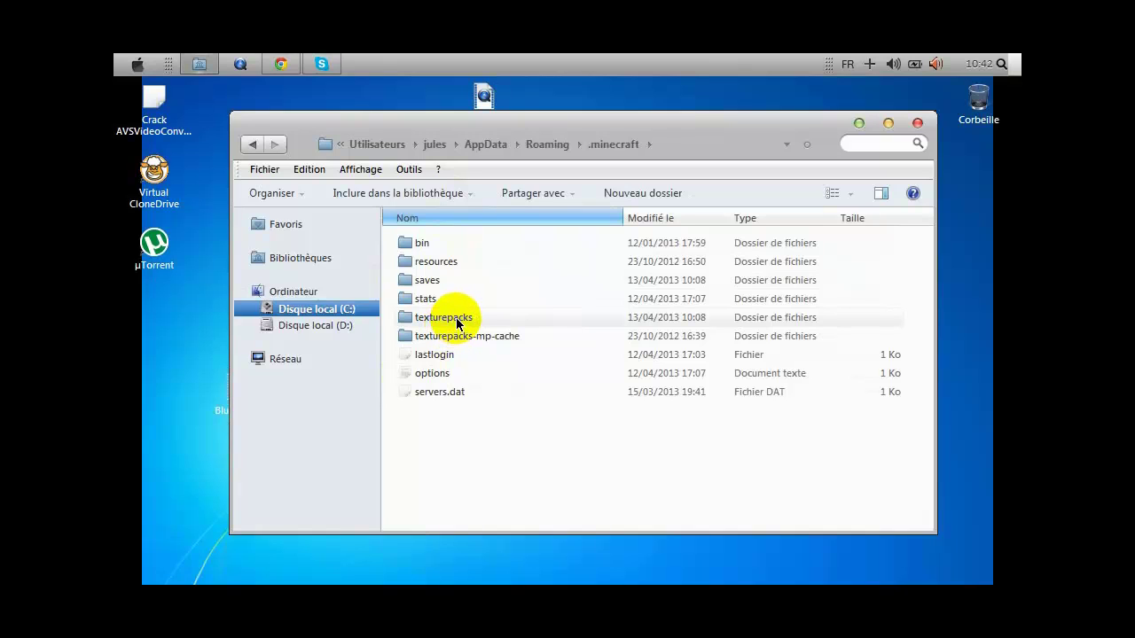
{"action": "double_click", "coordinate": [459, 319]}
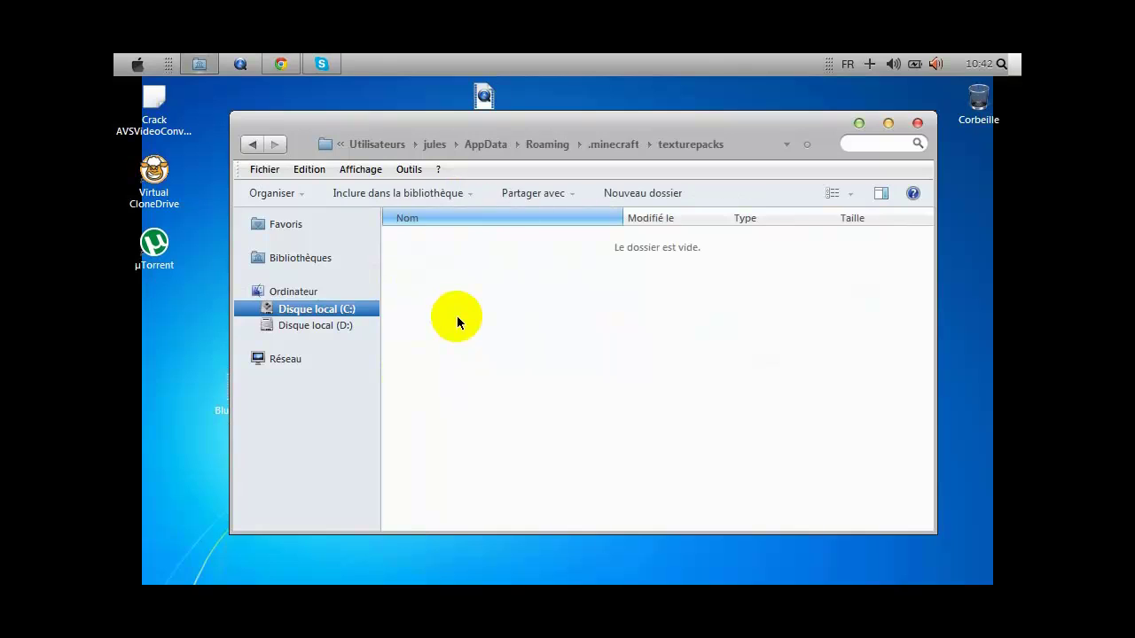
Step: Move the Blub pack file from the desktop into the texturepacks folder and minimise the folder window
{"action": "left_click_drag", "start_coordinate": [566, 120], "coordinate": [612, 163]}
{"action": "left_click", "coordinate": [254, 388]}
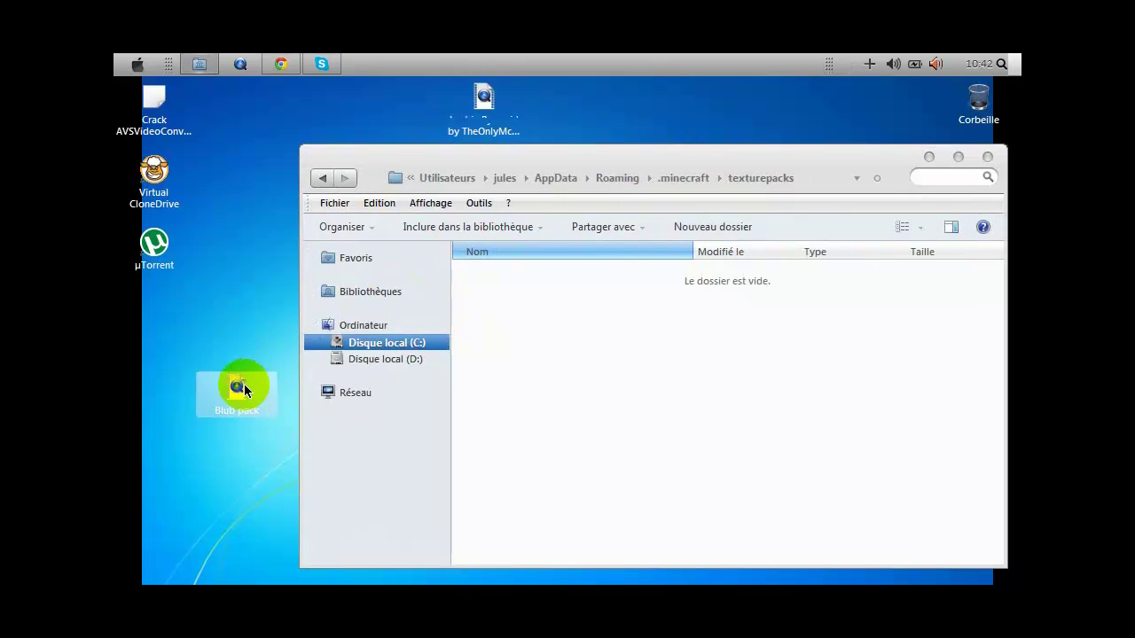
{"action": "left_click", "coordinate": [570, 371]}
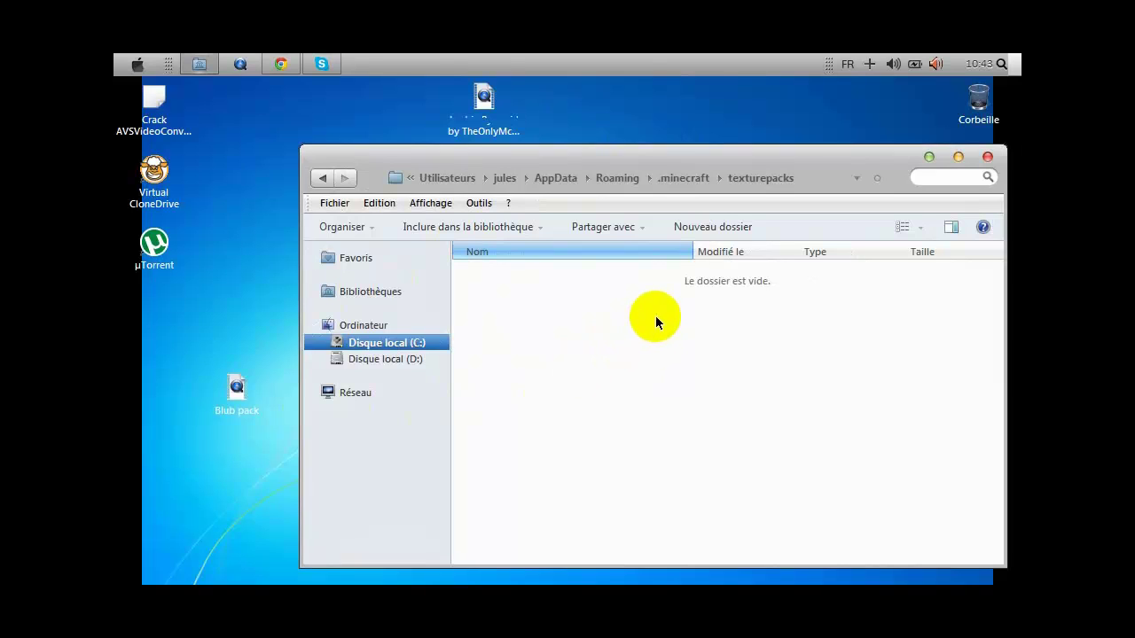
{"action": "key", "text": "ctrl+v"}
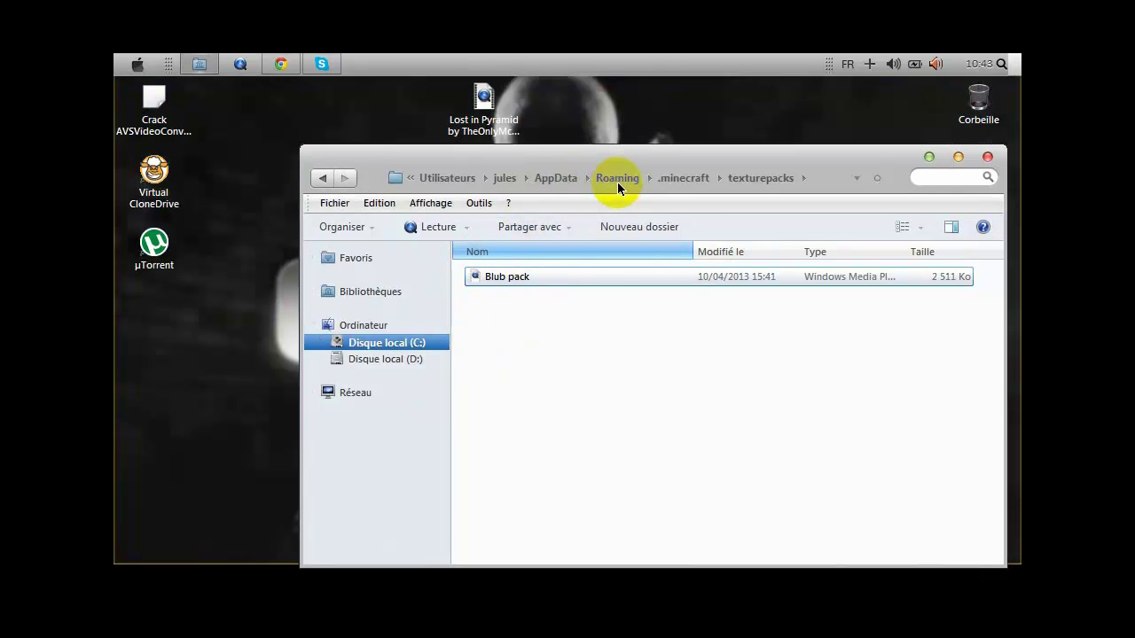
{"action": "double_click", "coordinate": [537, 277]}
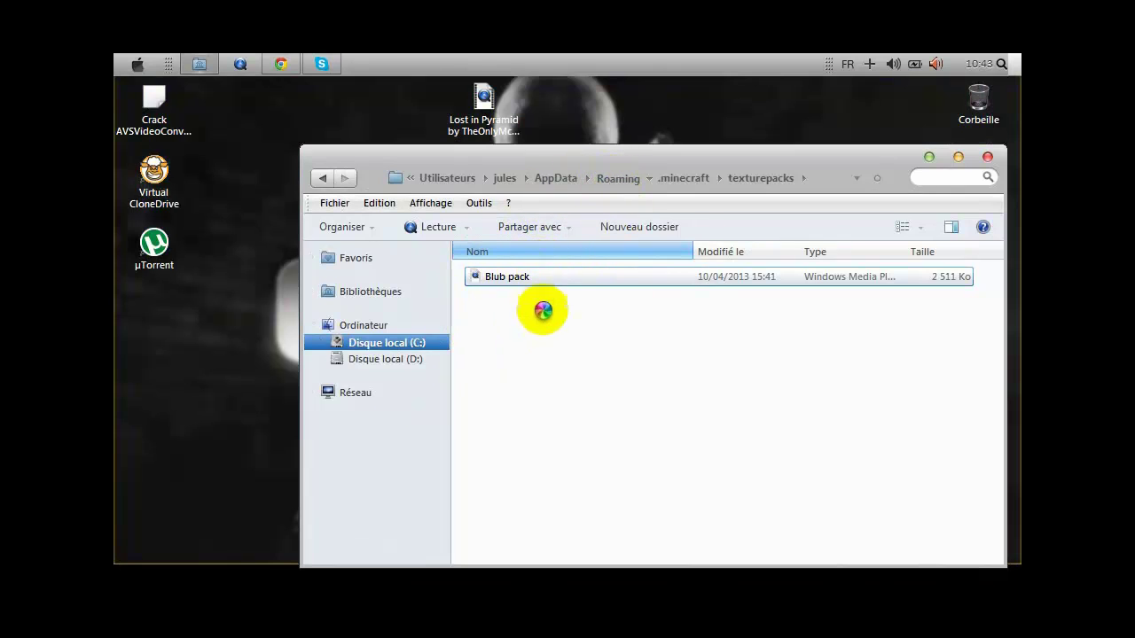
{"action": "left_click", "coordinate": [930, 157]}
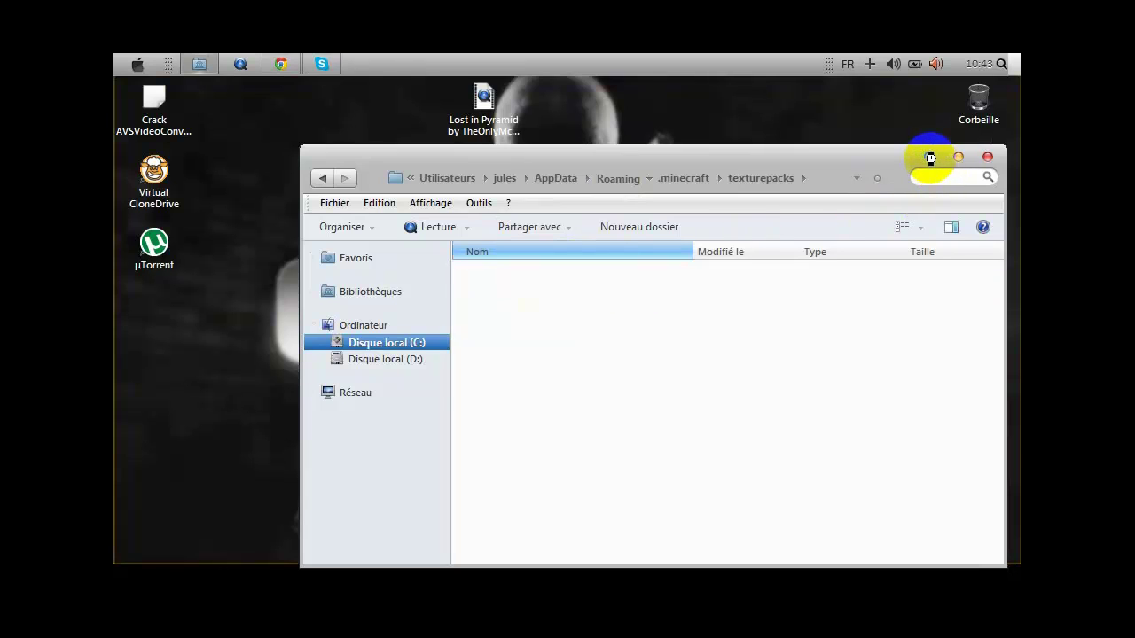
{"action": "left_click", "coordinate": [930, 156]}
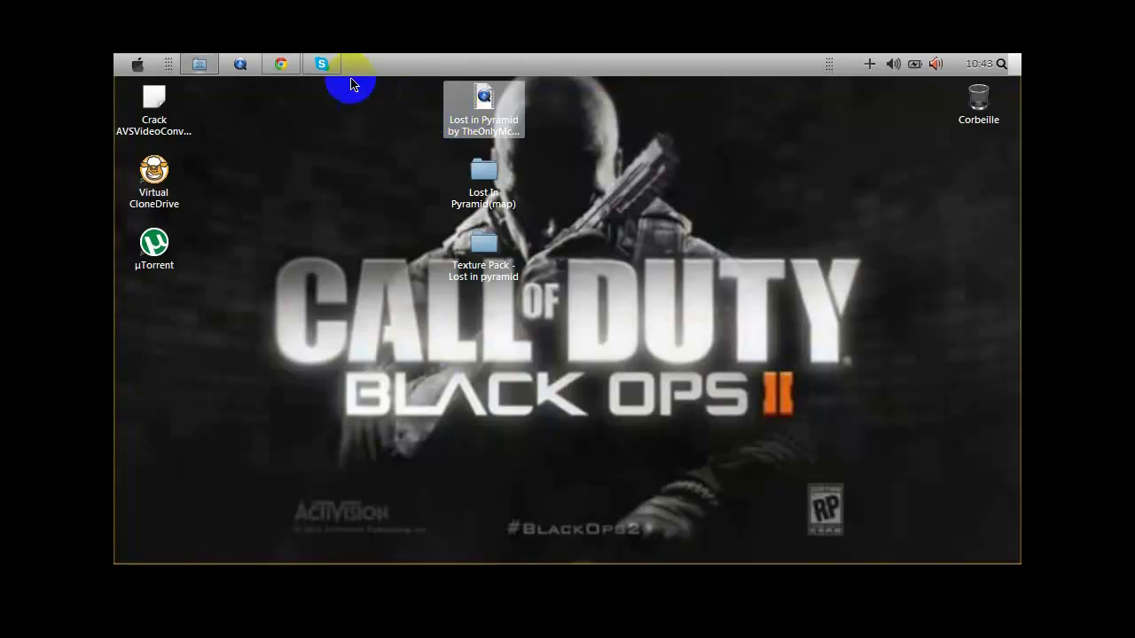
Step: Switch to Chrome, view the map category on minecraft.fr with the Lost in Pyramid entry, and minimise the browser
{"action": "left_click", "coordinate": [282, 64]}
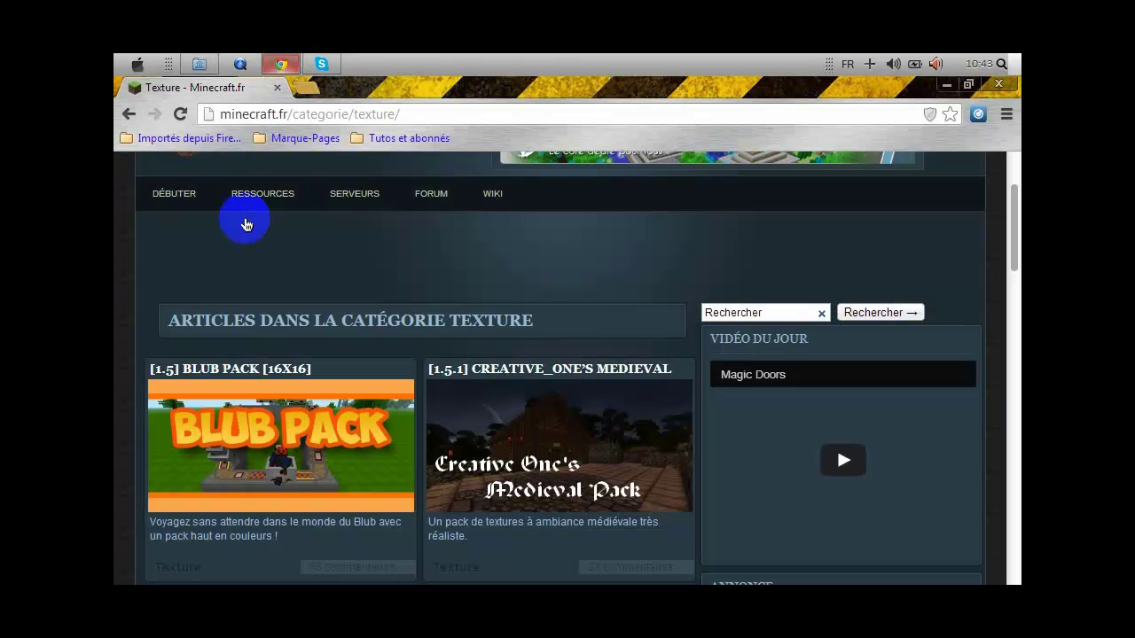
{"action": "mouse_move", "coordinate": [266, 197]}
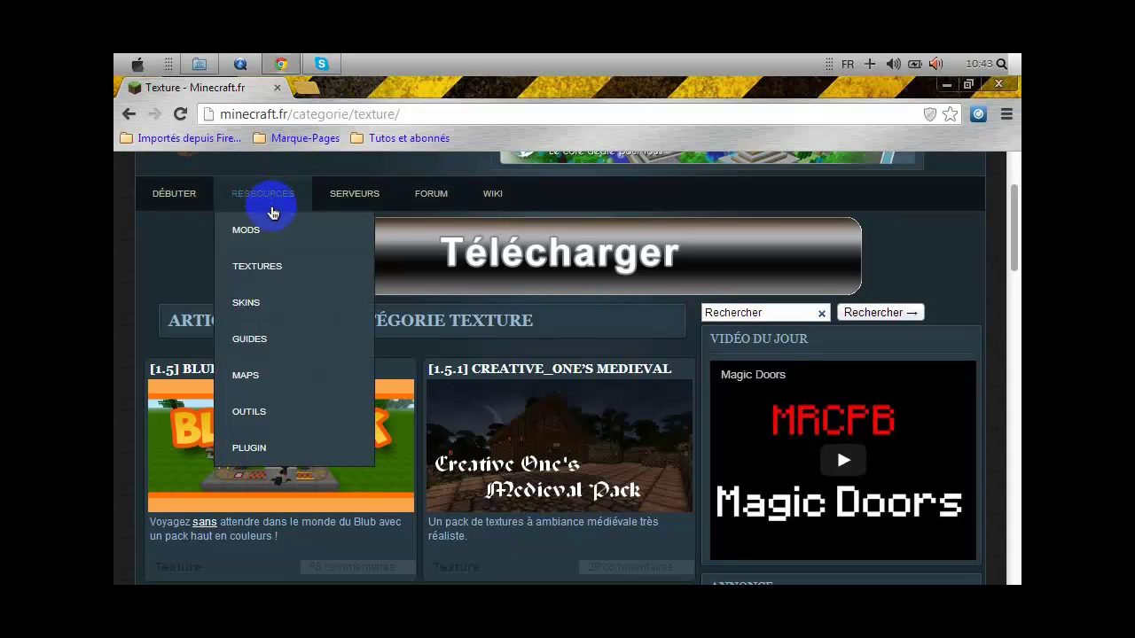
{"action": "left_click", "coordinate": [245, 385]}
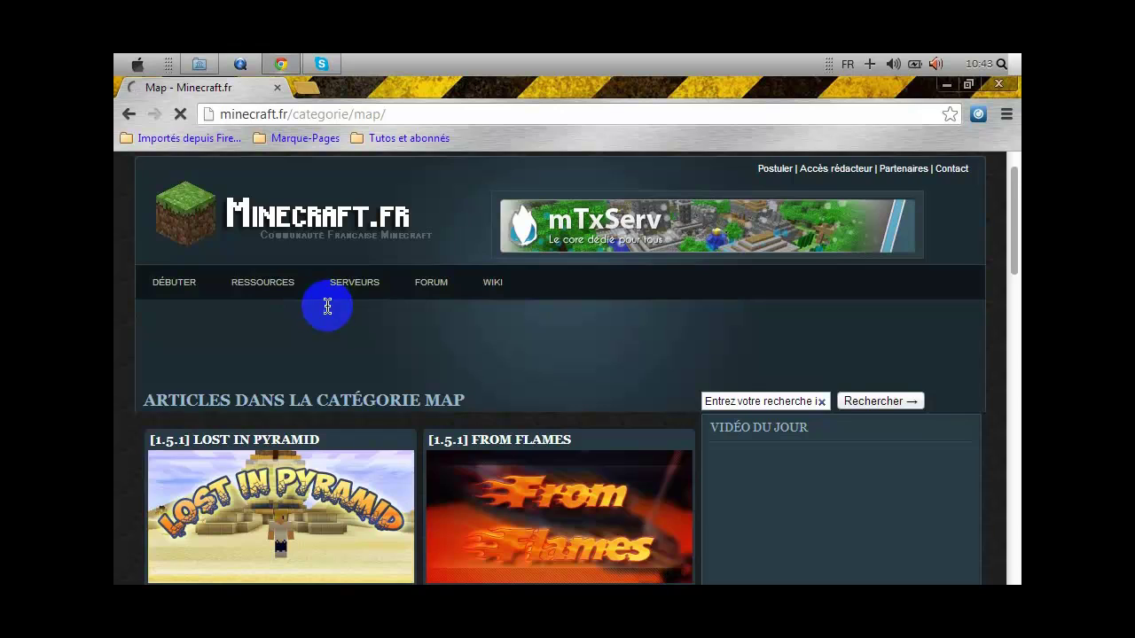
{"action": "scroll", "coordinate": [297, 312], "scroll_direction": "down", "scroll_amount": 1}
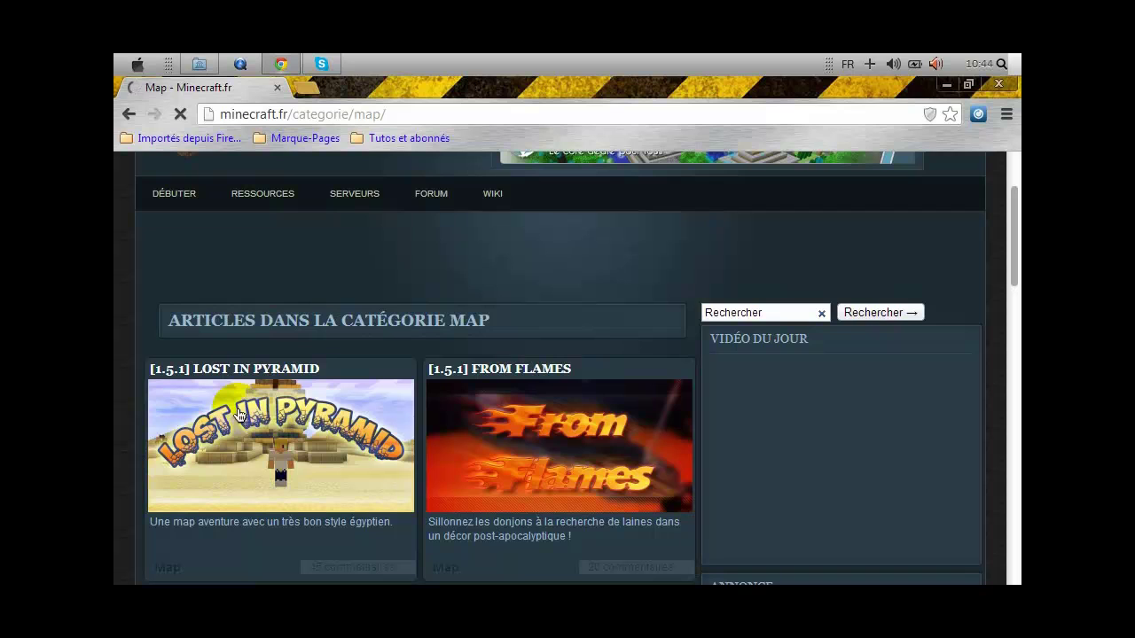
{"action": "left_click", "coordinate": [947, 84]}
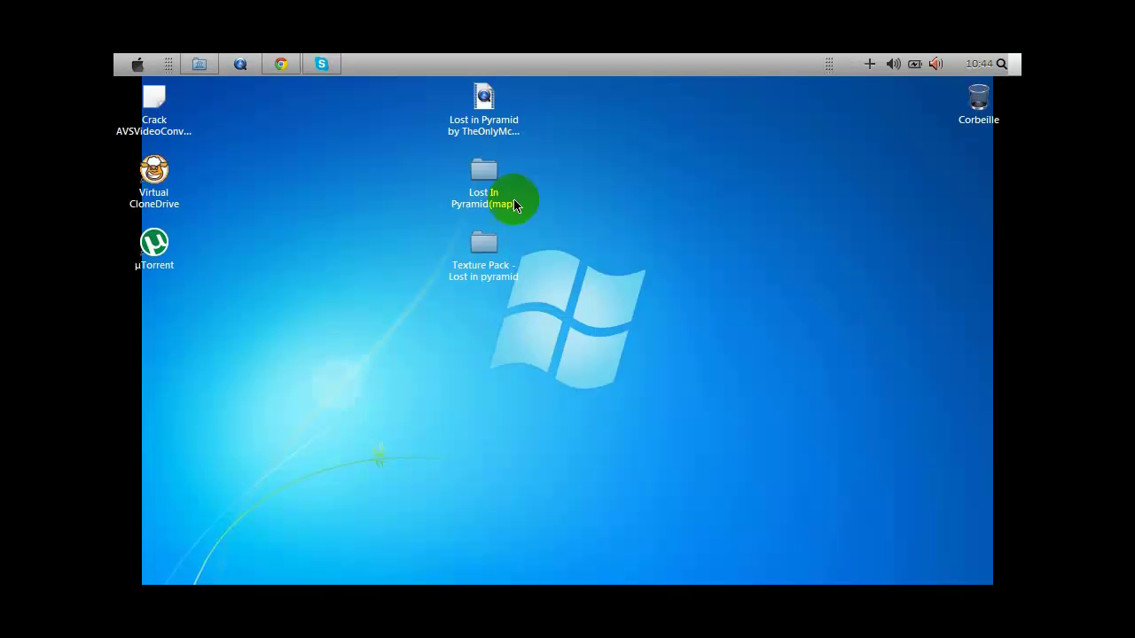
Step: Move the Lost in Pyramid archive file away from the two folders to an empty desktop area and select it
{"action": "left_click_drag", "start_coordinate": [484, 98], "coordinate": [712, 158]}
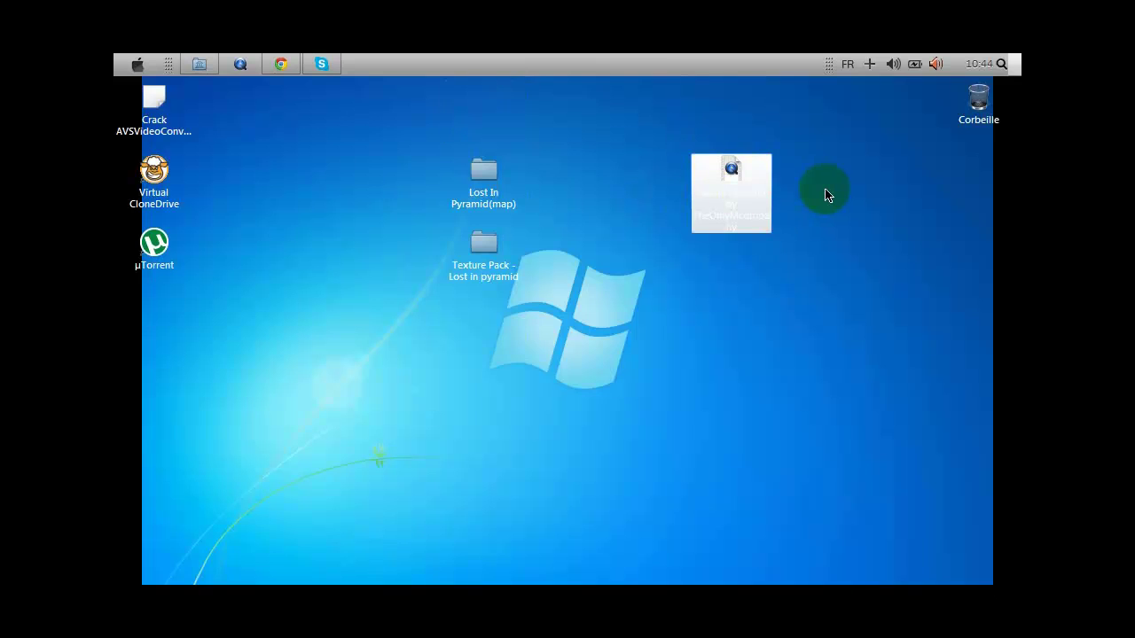
{"action": "left_click", "coordinate": [720, 167]}
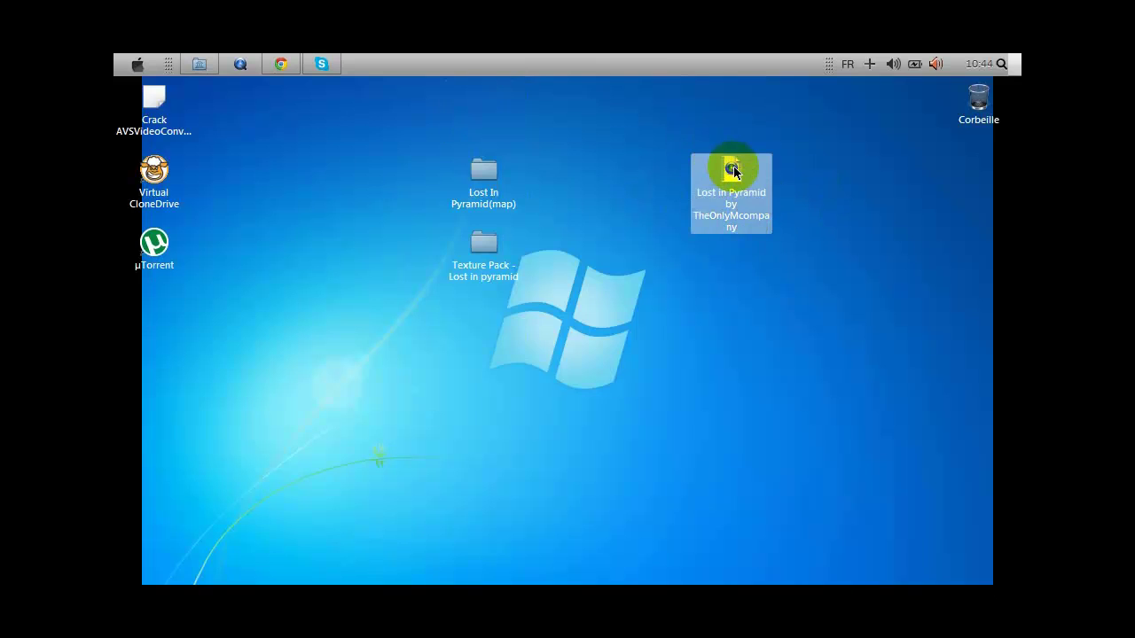
{"action": "left_click", "coordinate": [749, 243]}
{"action": "left_click", "coordinate": [751, 234]}
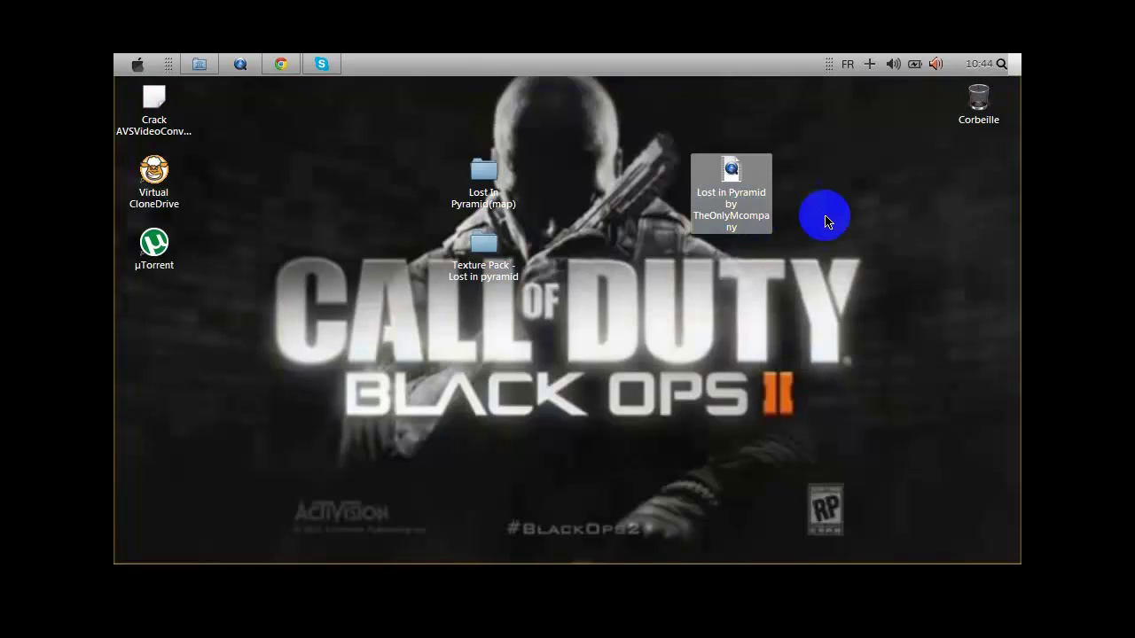
{"action": "left_click", "coordinate": [824, 222]}
{"action": "left_click", "coordinate": [744, 225]}
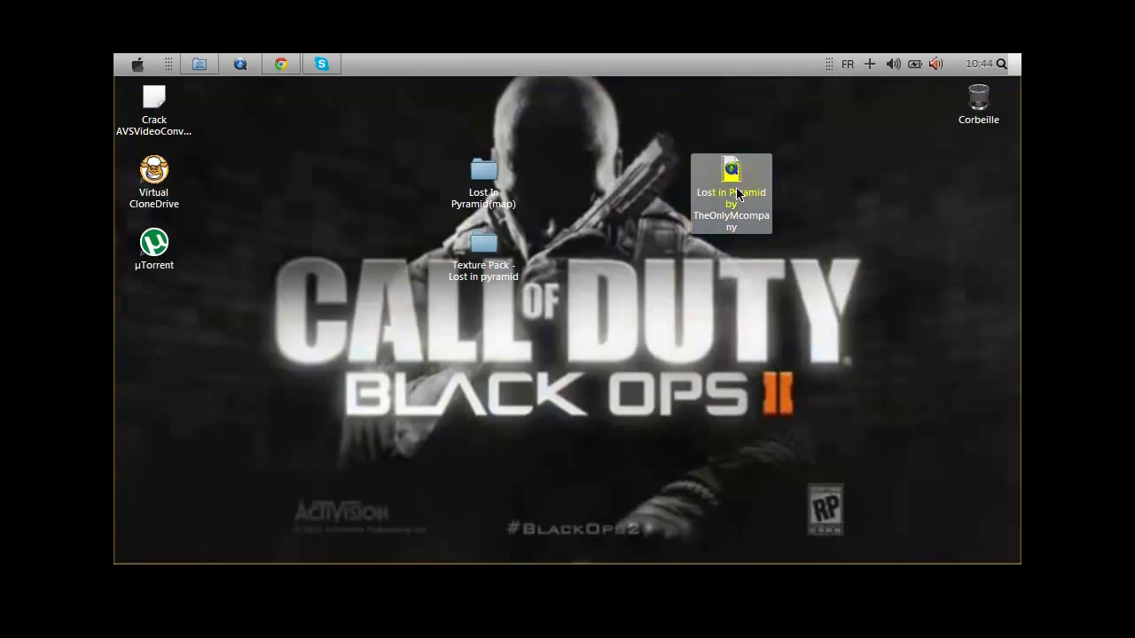
Step: Extract the Lost in Pyramid archive onto the desktop and move the archive beside the Corbeille icon
{"action": "left_click", "coordinate": [755, 198]}
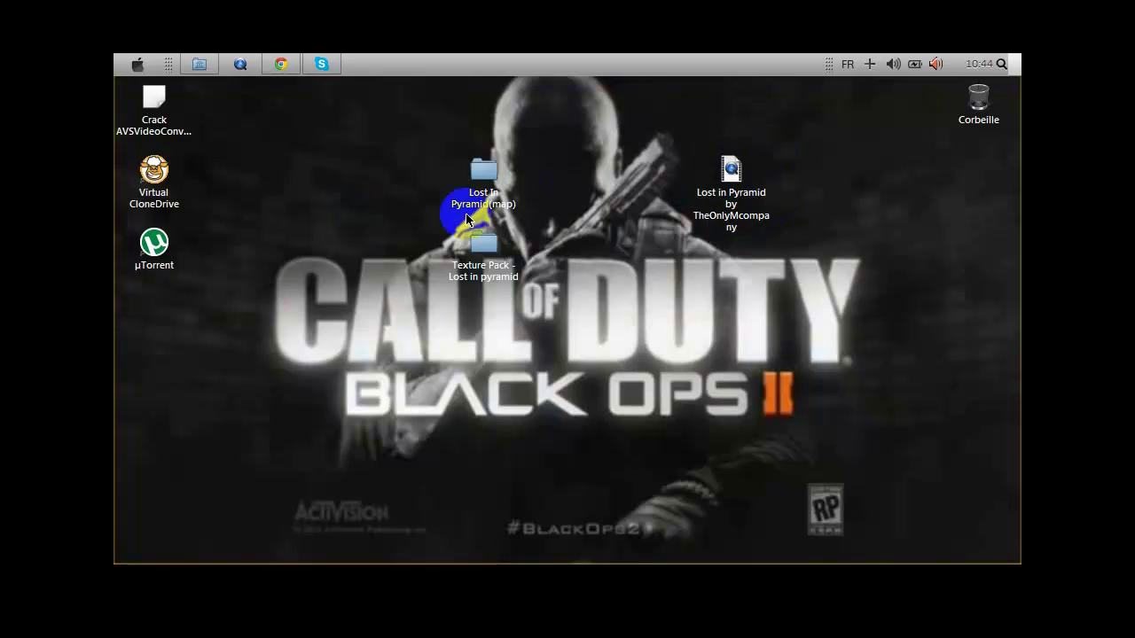
{"action": "left_click", "coordinate": [734, 172]}
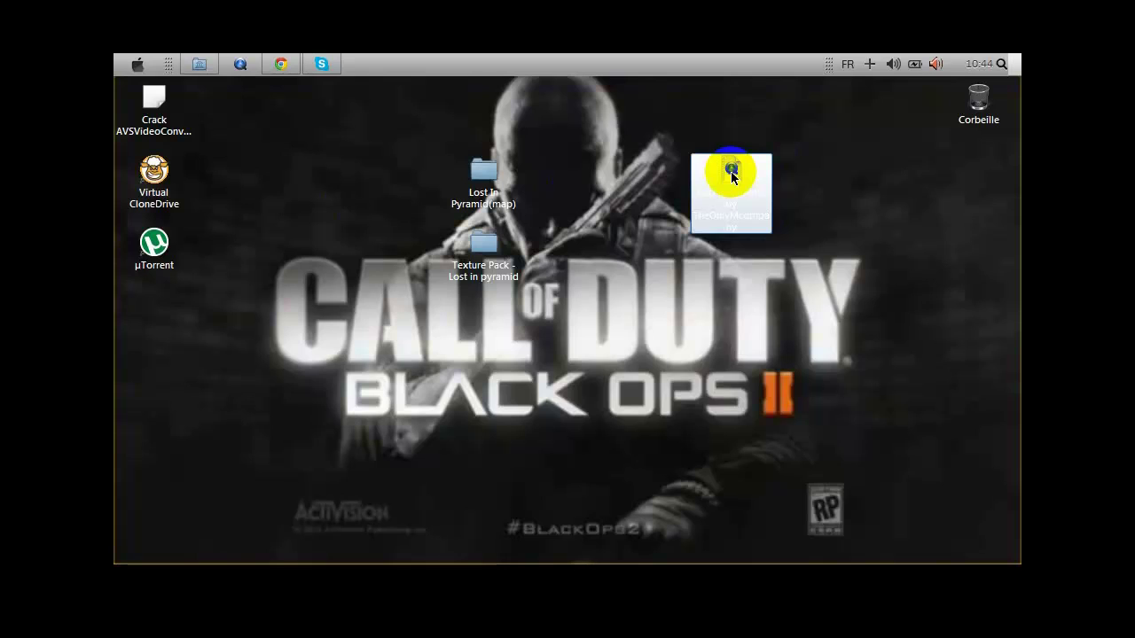
{"action": "right_click", "coordinate": [730, 171]}
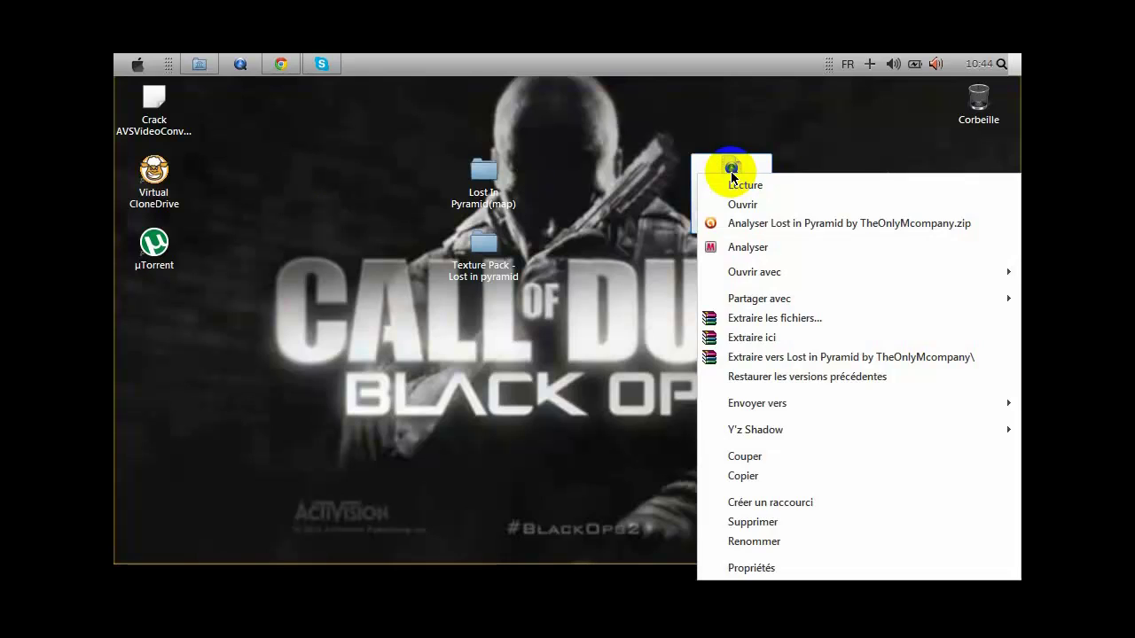
{"action": "left_click", "coordinate": [753, 341]}
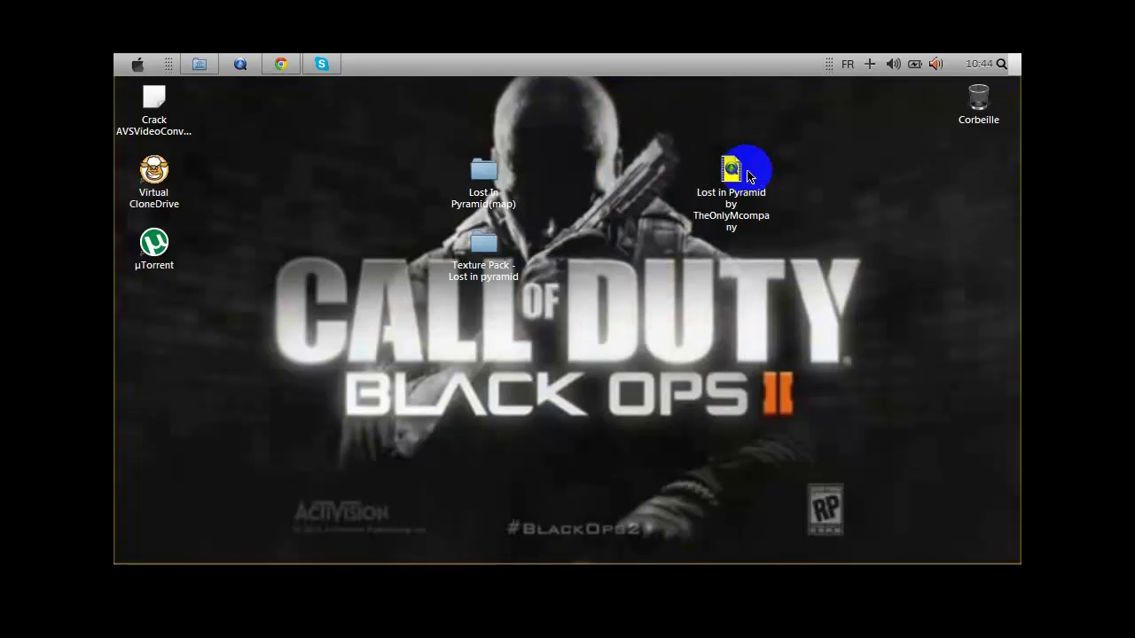
{"action": "left_click_drag", "start_coordinate": [733, 188], "coordinate": [897, 116]}
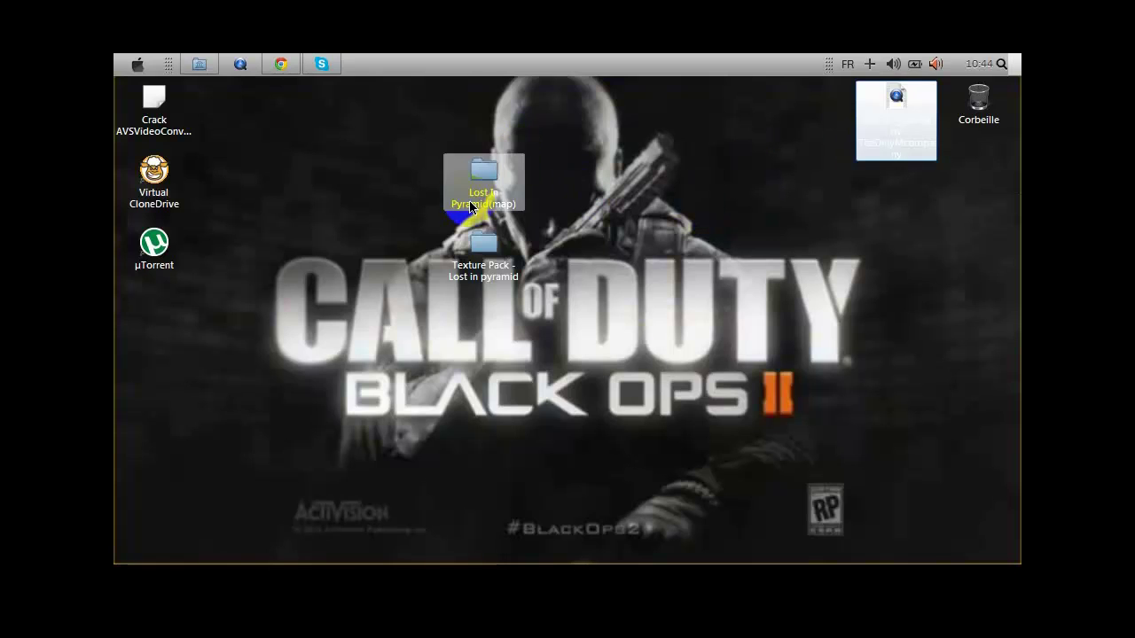
{"action": "left_click", "coordinate": [574, 185]}
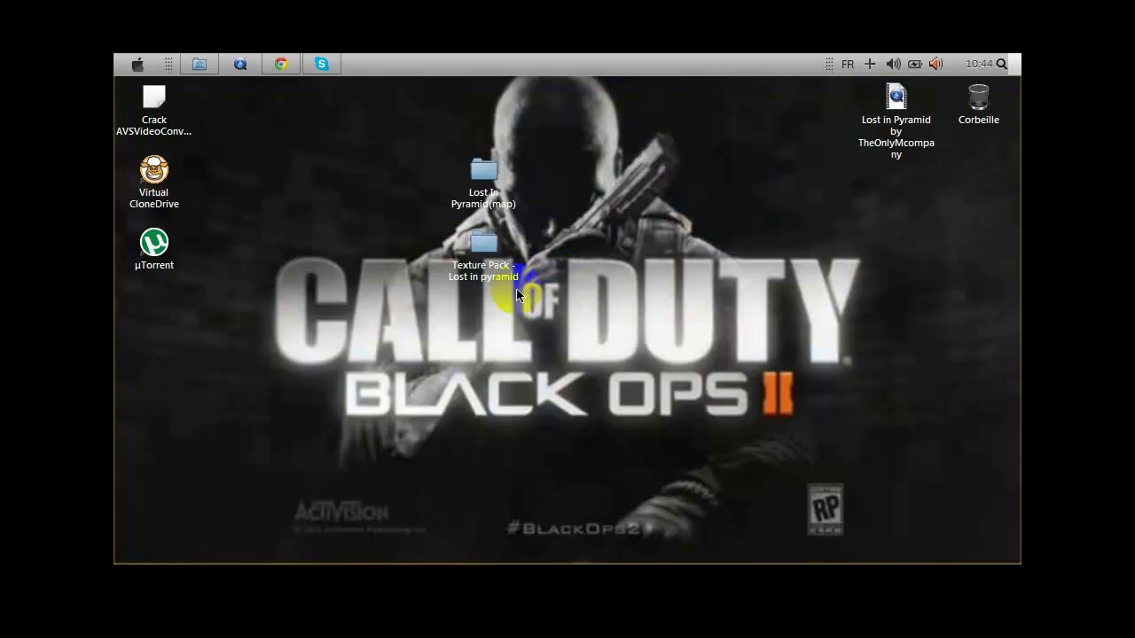
{"action": "left_click", "coordinate": [490, 245]}
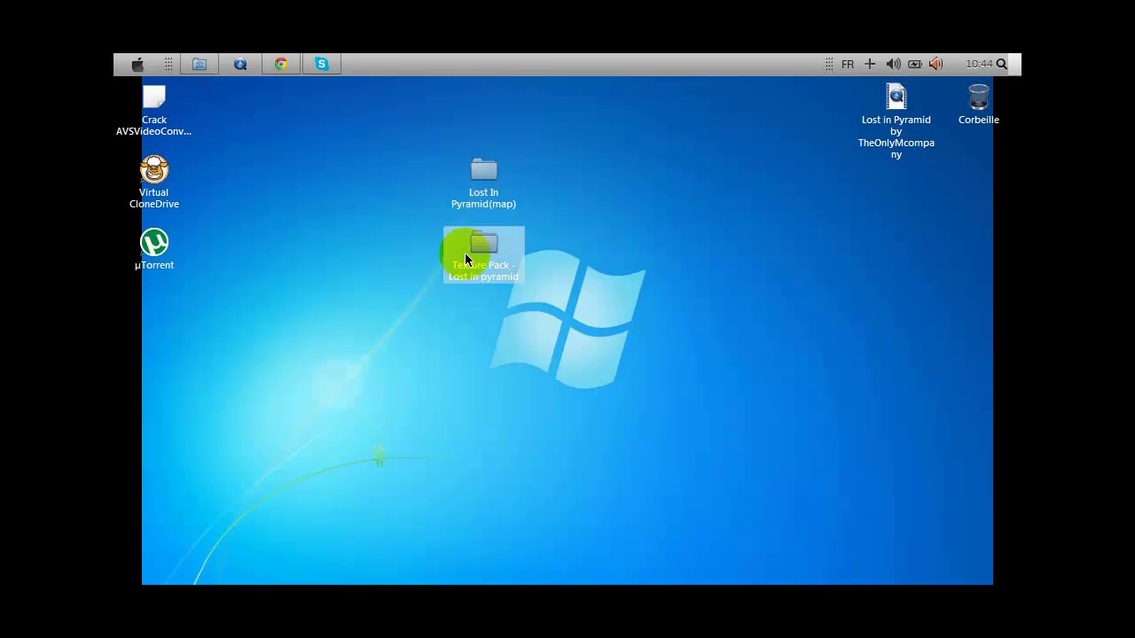
{"action": "left_click", "coordinate": [572, 248]}
{"action": "left_click", "coordinate": [479, 265]}
{"action": "left_click", "coordinate": [513, 206]}
{"action": "left_click", "coordinate": [518, 239]}
{"action": "left_click", "coordinate": [513, 202]}
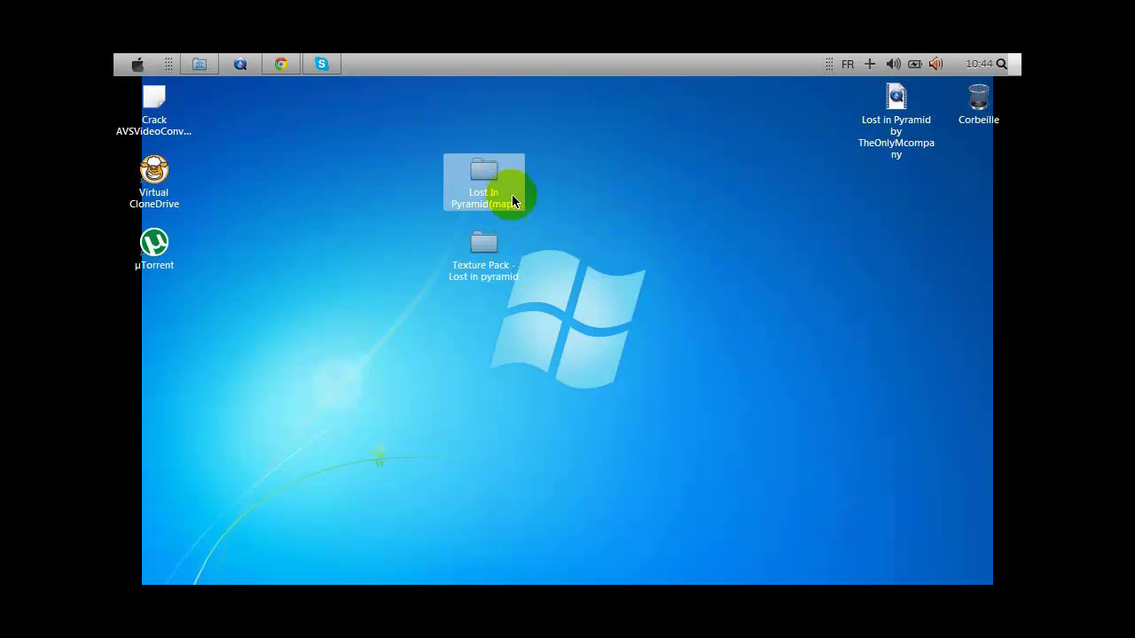
{"action": "left_click", "coordinate": [515, 171]}
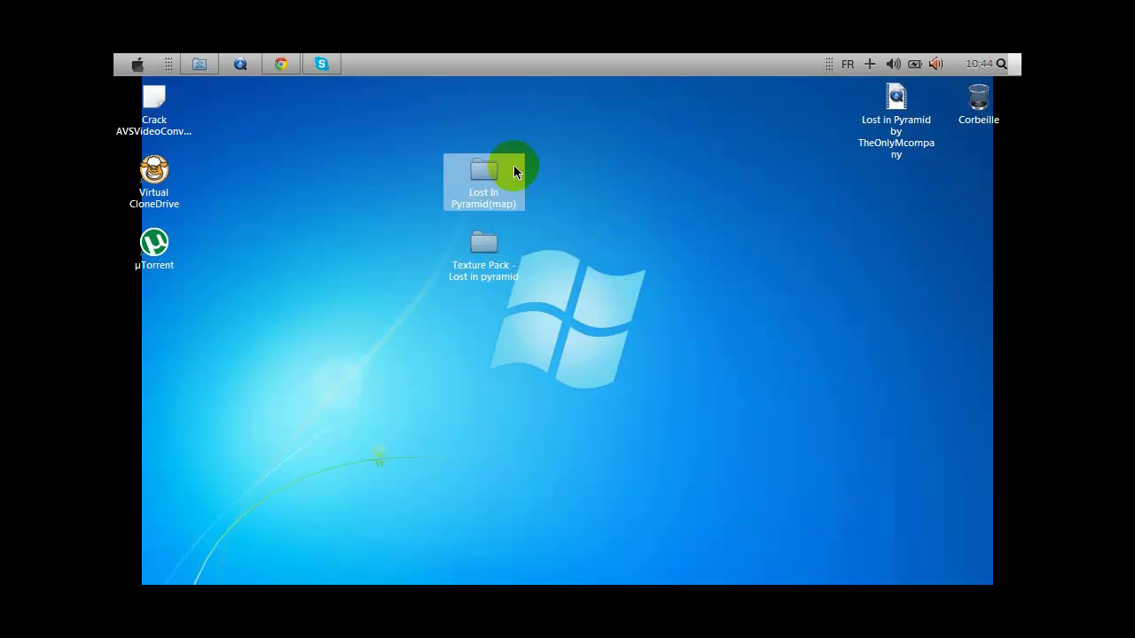
{"action": "left_click", "coordinate": [470, 235]}
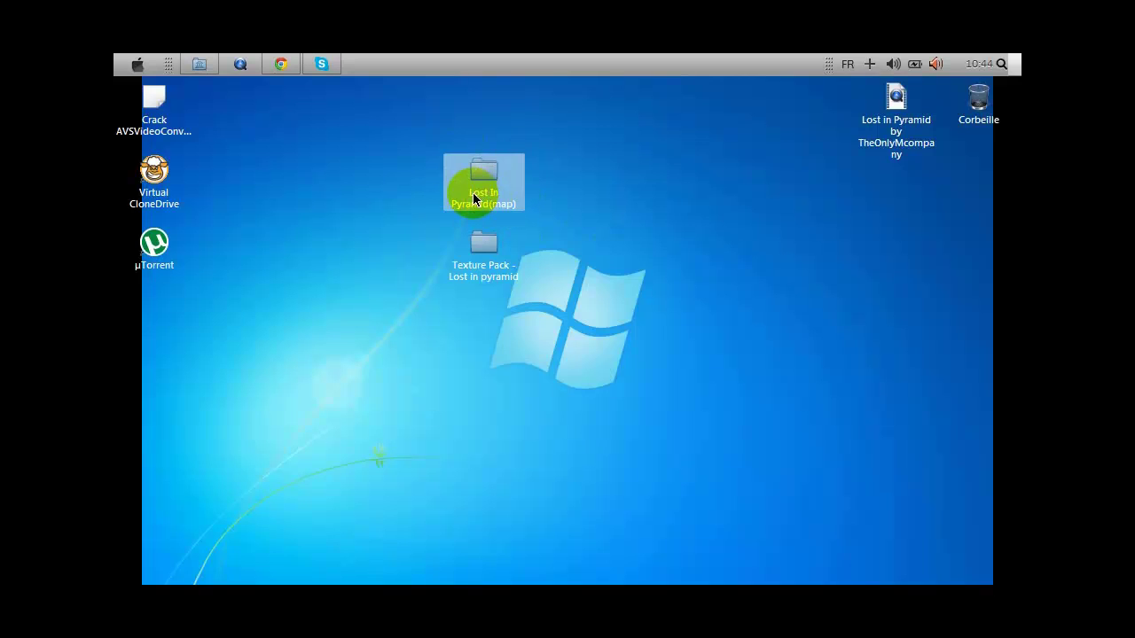
{"action": "left_click", "coordinate": [475, 235]}
{"action": "left_click", "coordinate": [473, 177]}
{"action": "left_click", "coordinate": [495, 239]}
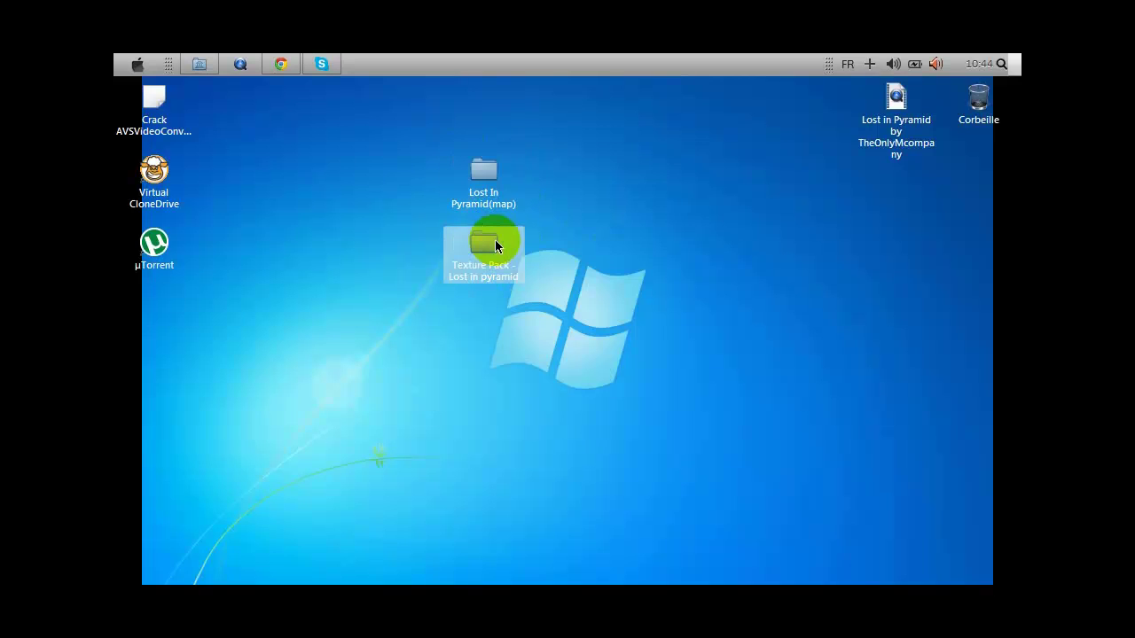
{"action": "left_click", "coordinate": [465, 187]}
{"action": "left_click", "coordinate": [544, 168]}
{"action": "left_click", "coordinate": [510, 200]}
{"action": "left_click", "coordinate": [497, 244]}
{"action": "left_click", "coordinate": [482, 183]}
Step: Bring back the folder window, shrink it to uncover the desktop folders, and open the saves folder inside .minecraft
{"action": "left_click", "coordinate": [177, 88]}
{"action": "left_click", "coordinate": [197, 66]}
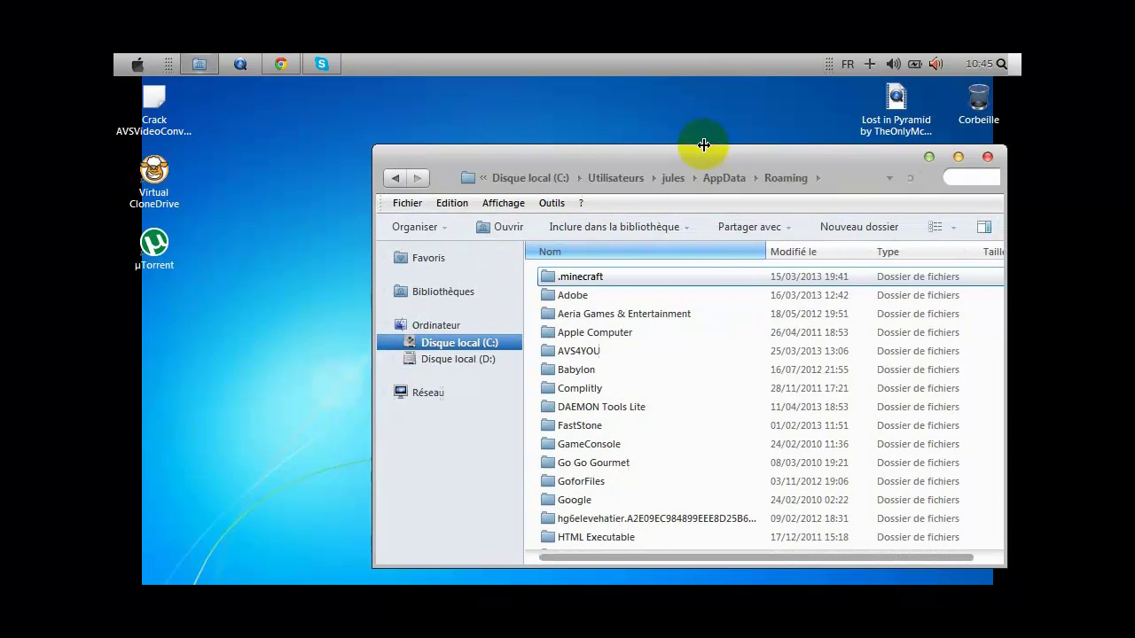
{"action": "left_click_drag", "start_coordinate": [677, 201], "coordinate": [671, 217]}
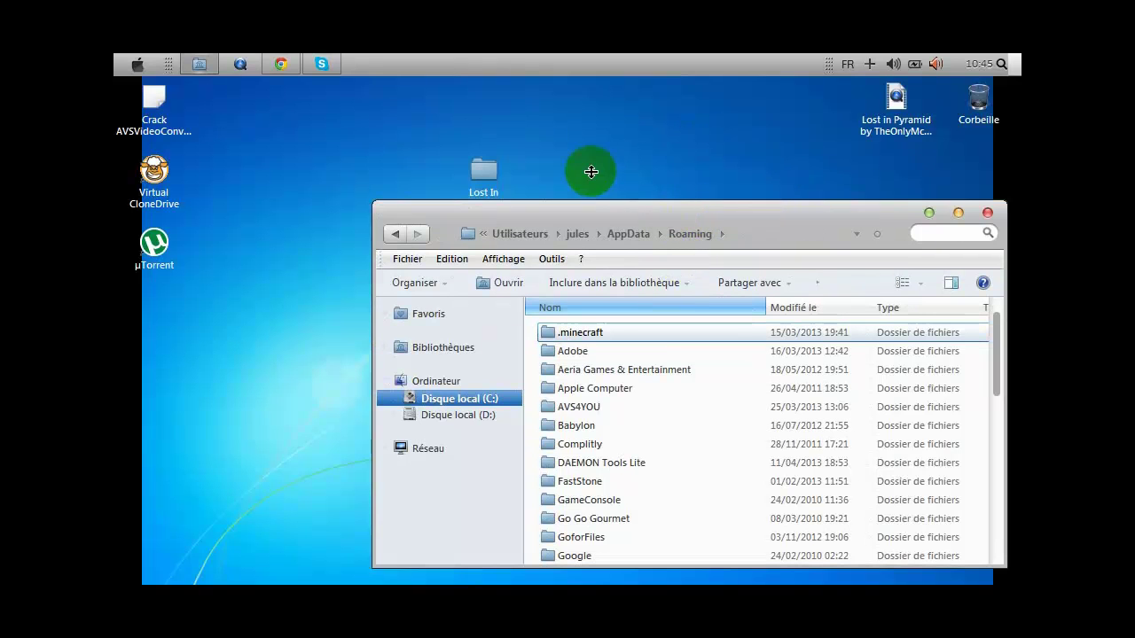
{"action": "left_click_drag", "start_coordinate": [575, 203], "coordinate": [568, 220]}
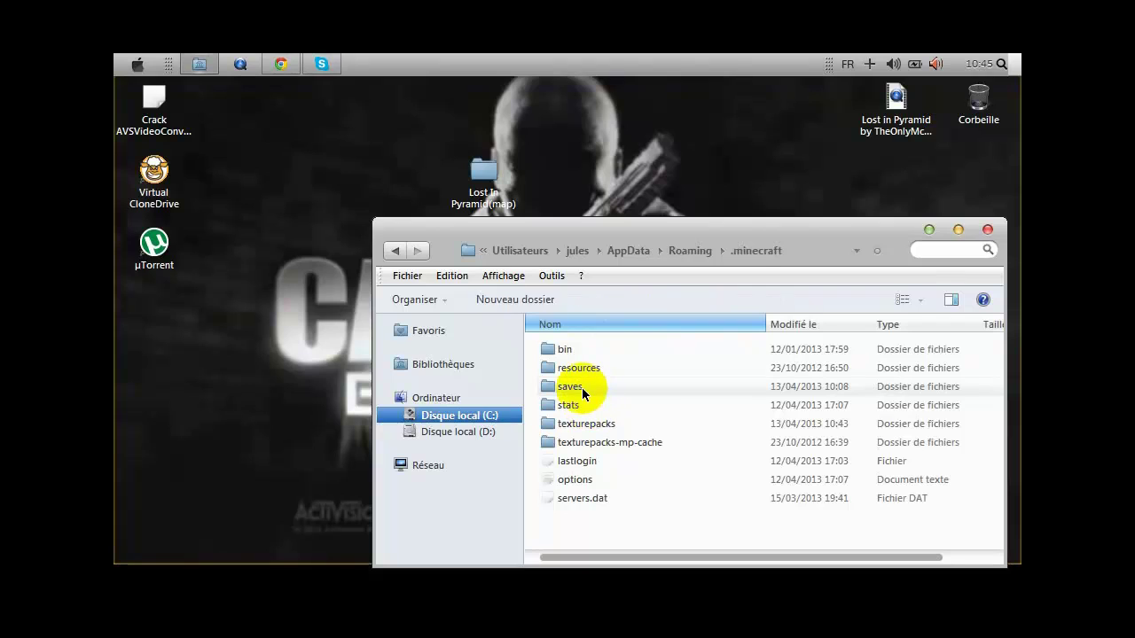
{"action": "left_click", "coordinate": [574, 387]}
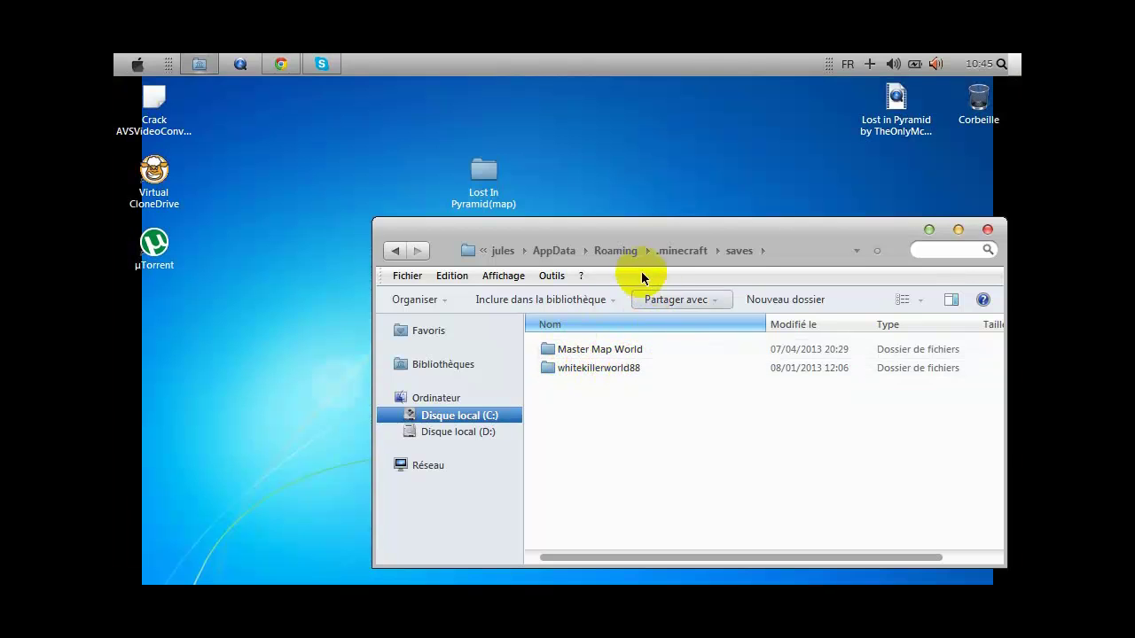
{"action": "left_click_drag", "start_coordinate": [683, 224], "coordinate": [658, 271]}
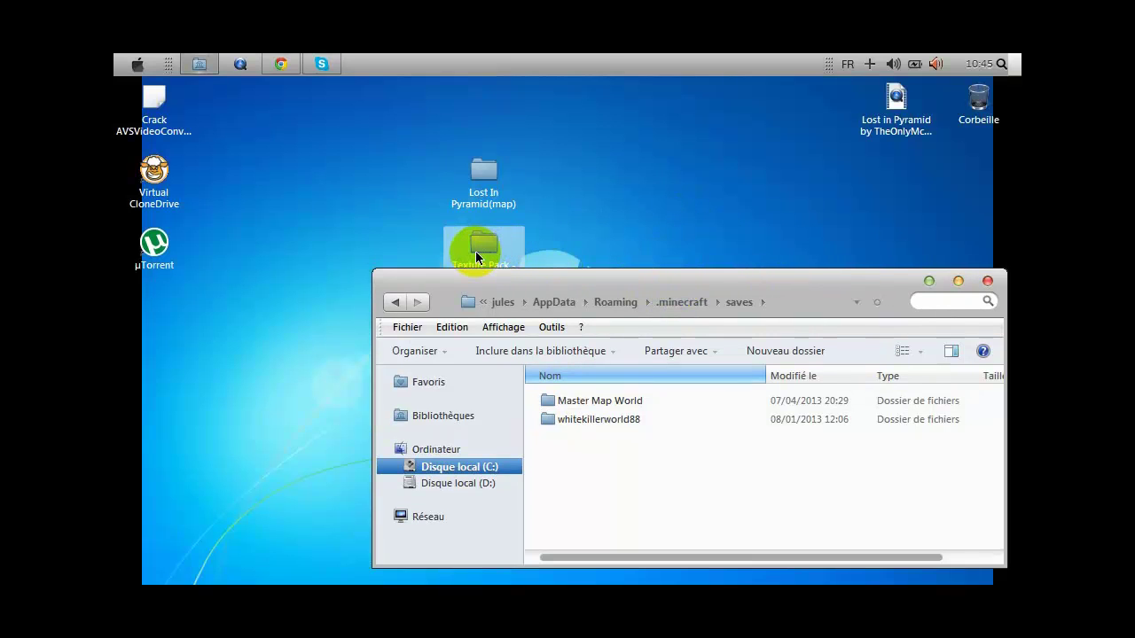
Step: Separate the Lost In Pyramid(map) folder from the Texture Pack folder on the desktop and shrink the saves window further
{"action": "left_click", "coordinate": [471, 191]}
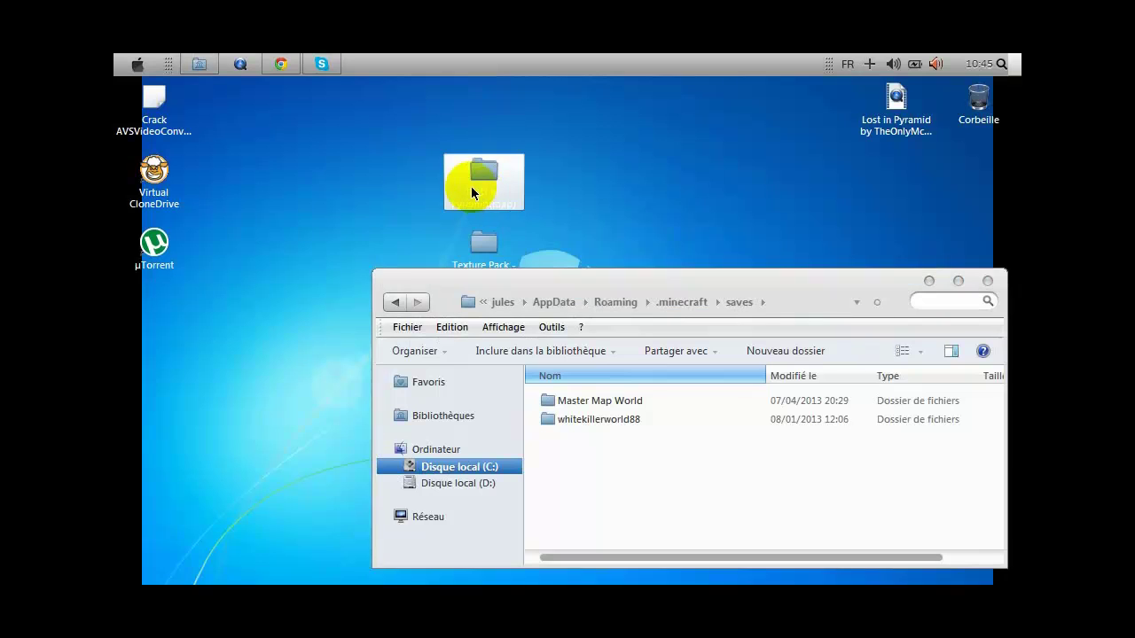
{"action": "key", "text": "ctrl+a"}
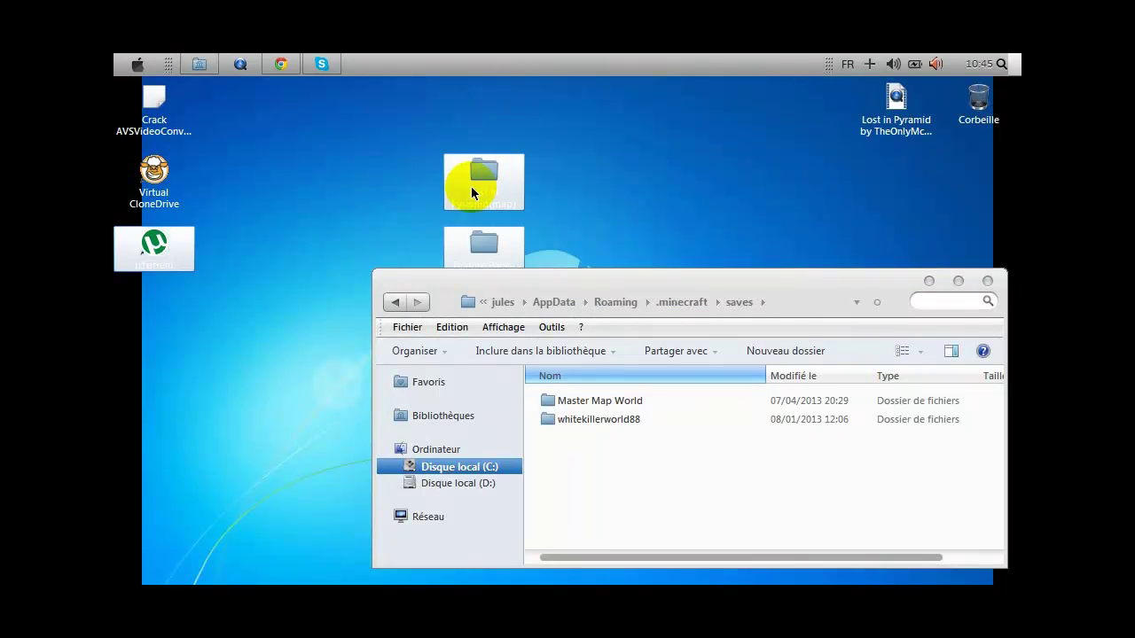
{"action": "left_click", "coordinate": [247, 240]}
{"action": "left_click", "coordinate": [483, 199]}
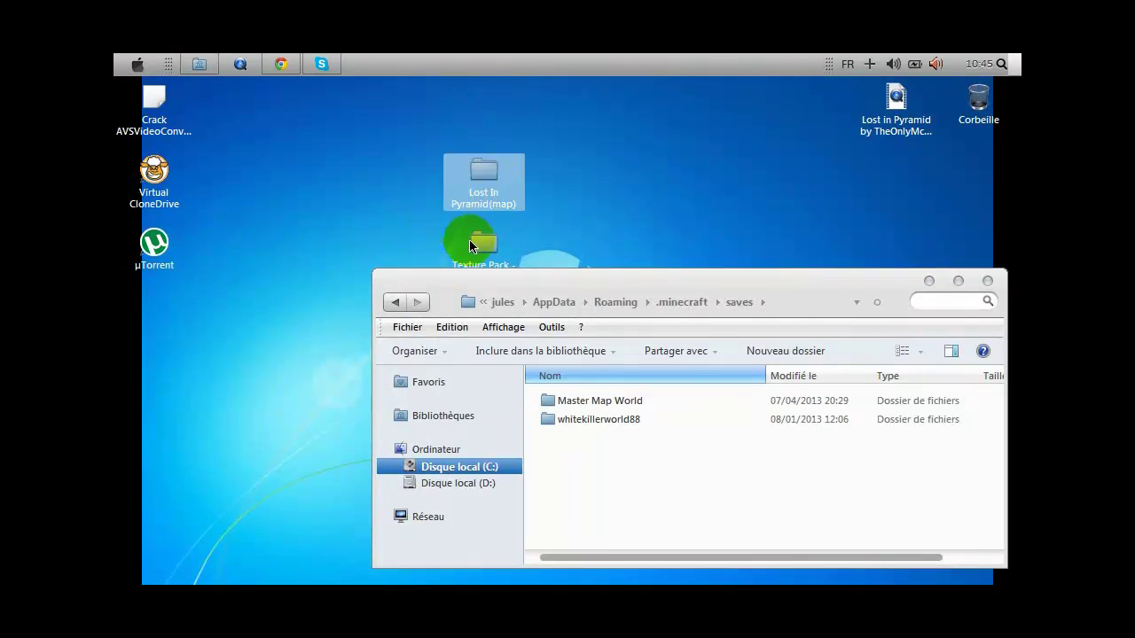
{"action": "left_click", "coordinate": [472, 245]}
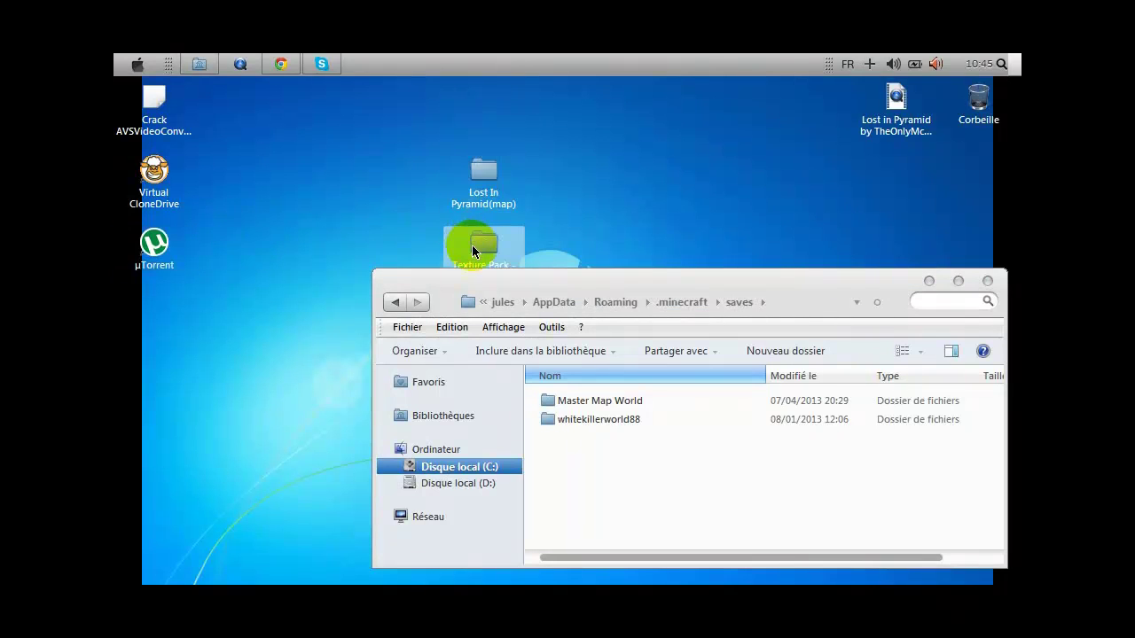
{"action": "left_click", "coordinate": [484, 192]}
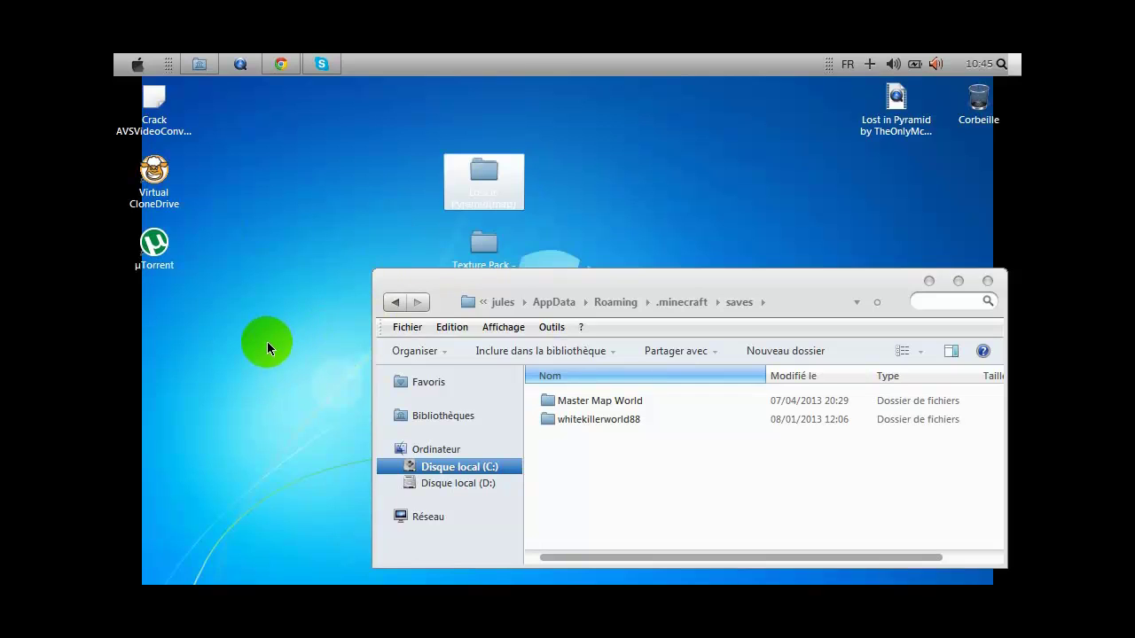
{"action": "left_click_drag", "start_coordinate": [267, 342], "coordinate": [267, 341]}
{"action": "left_click", "coordinate": [480, 255]}
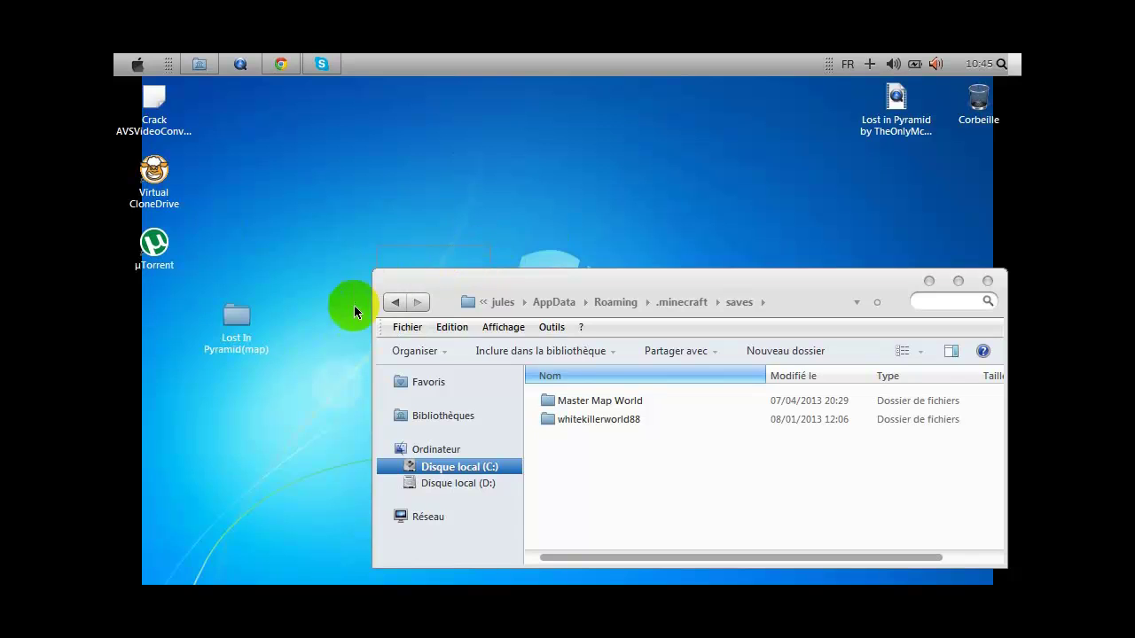
{"action": "left_click_drag", "start_coordinate": [469, 301], "coordinate": [469, 348]}
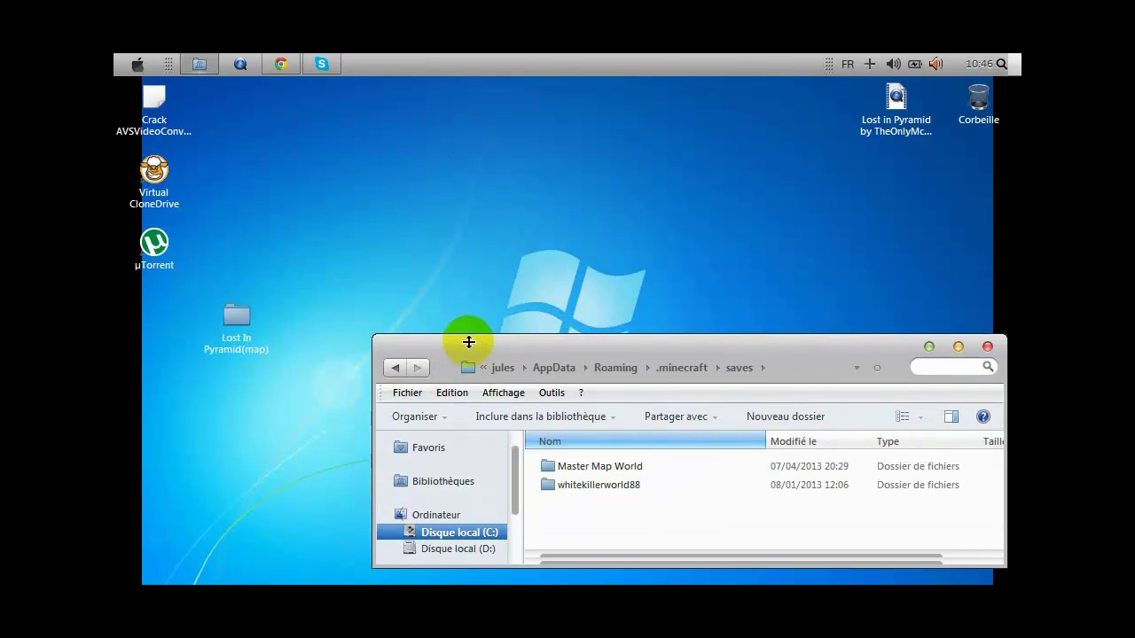
Step: Move the Lost In Pyramid(map) folder from the desktop into the .minecraft saves folder and select it there
{"action": "left_click", "coordinate": [929, 347]}
{"action": "left_click", "coordinate": [216, 331]}
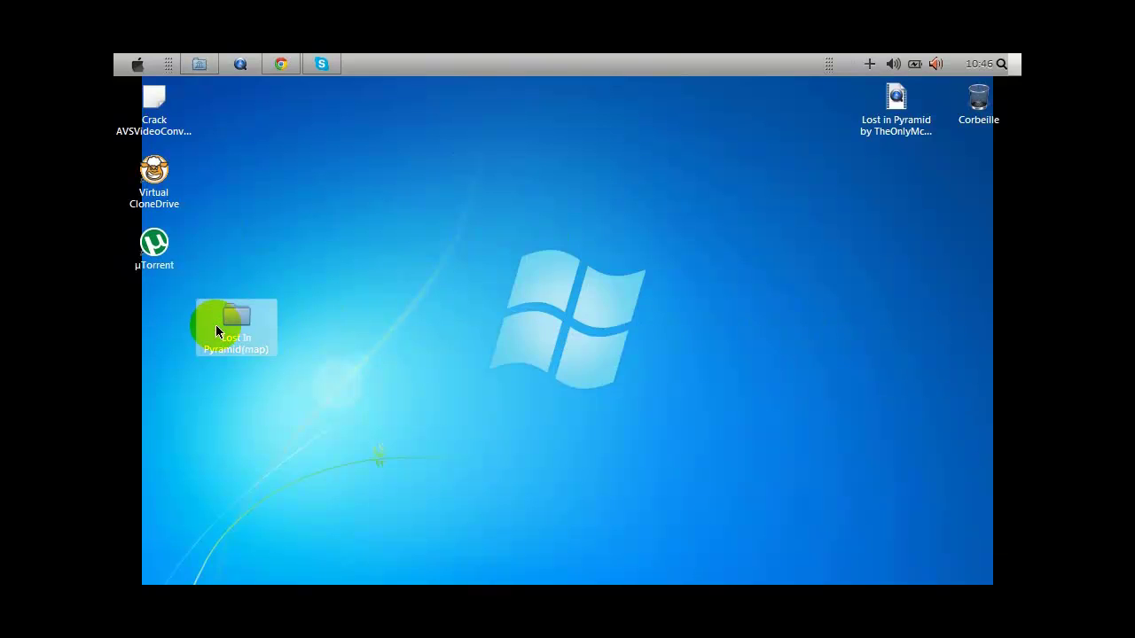
{"action": "left_click", "coordinate": [203, 65]}
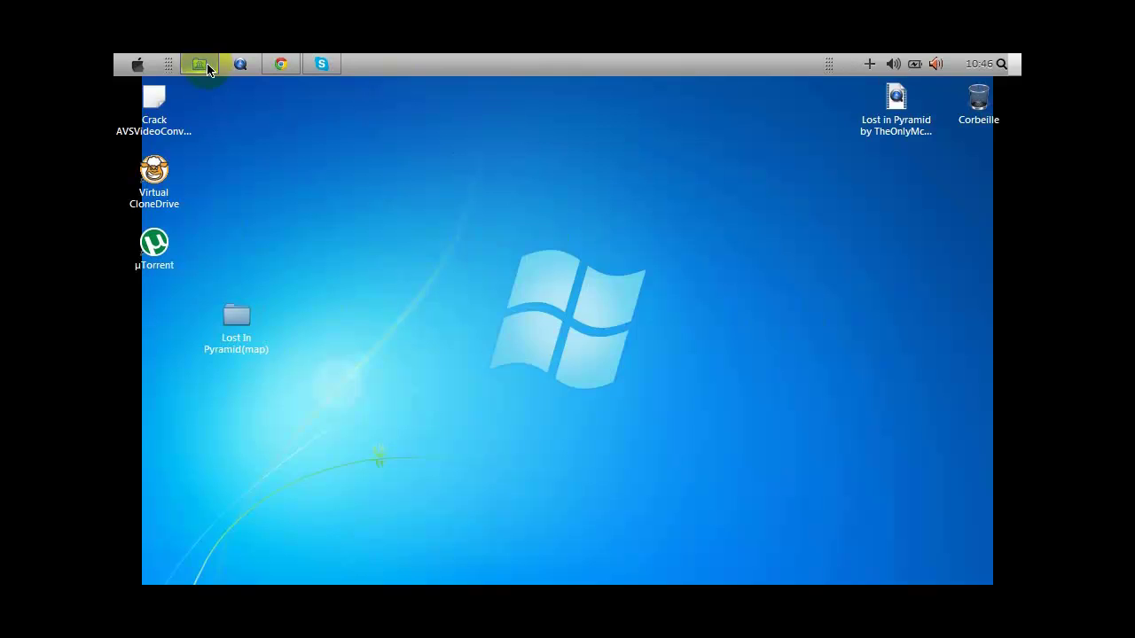
{"action": "left_click", "coordinate": [234, 321]}
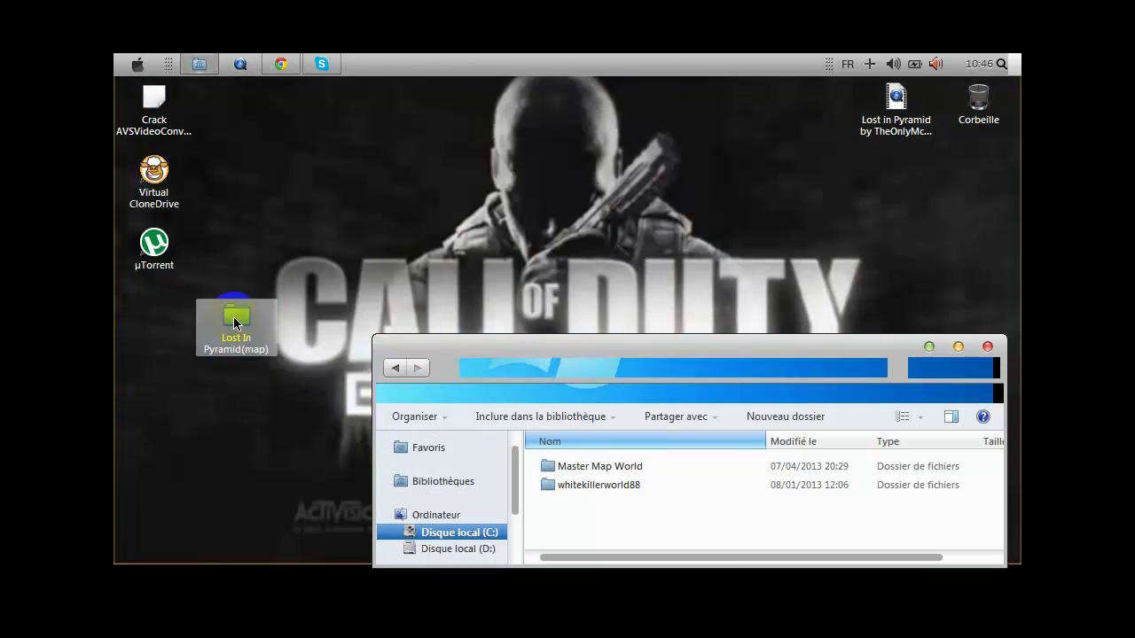
{"action": "left_click", "coordinate": [244, 338]}
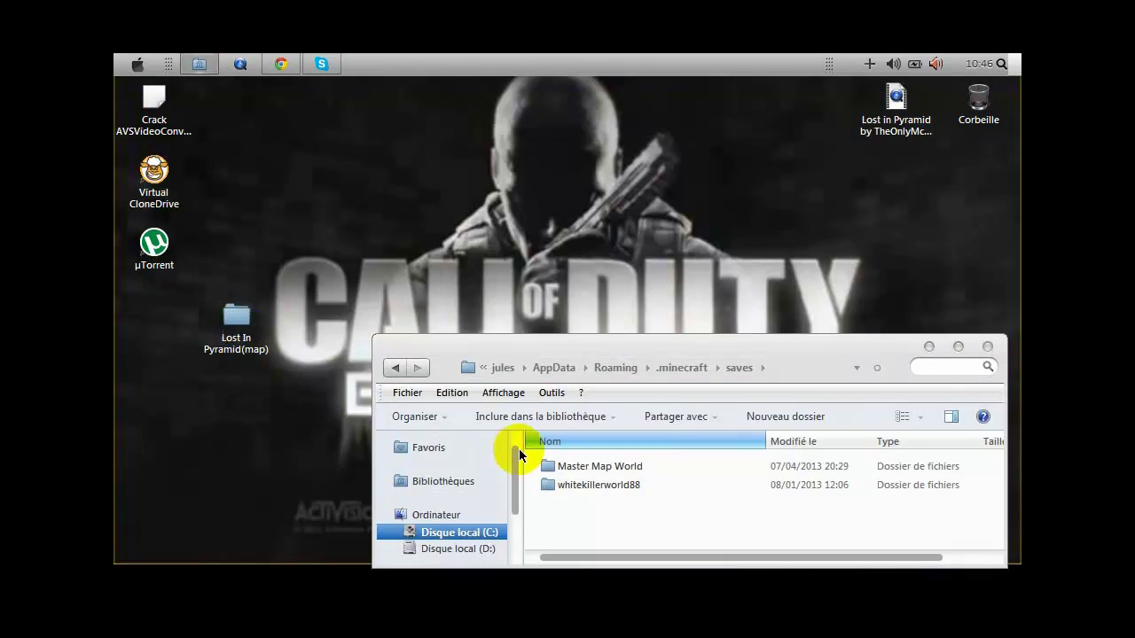
{"action": "left_click", "coordinate": [635, 512]}
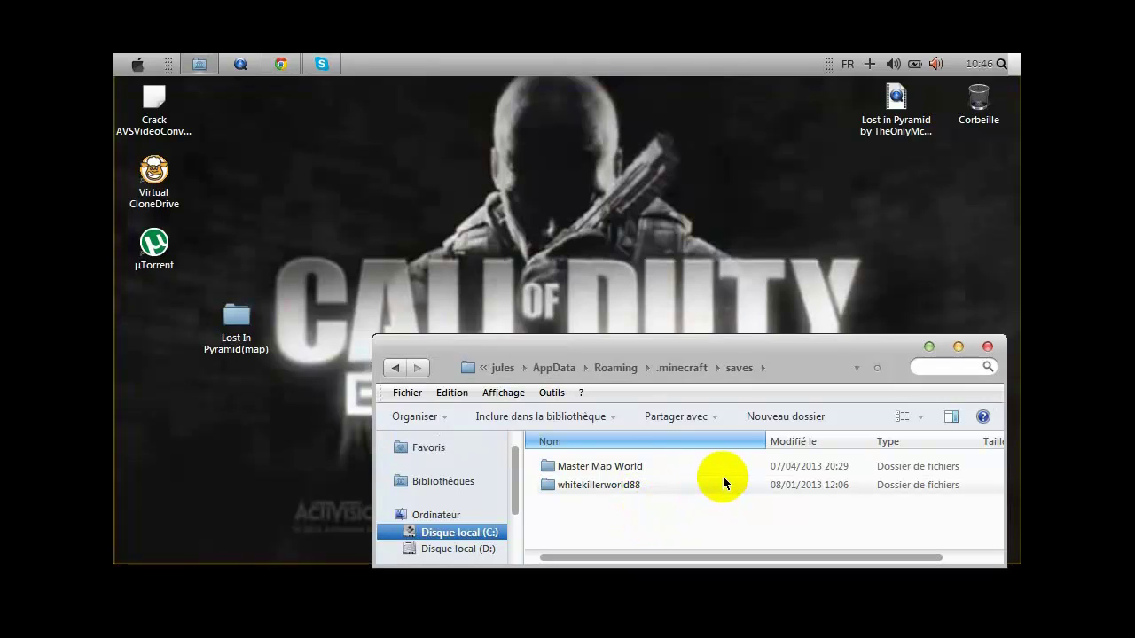
{"action": "key", "text": "ctrl+v"}
{"action": "left_click", "coordinate": [609, 465]}
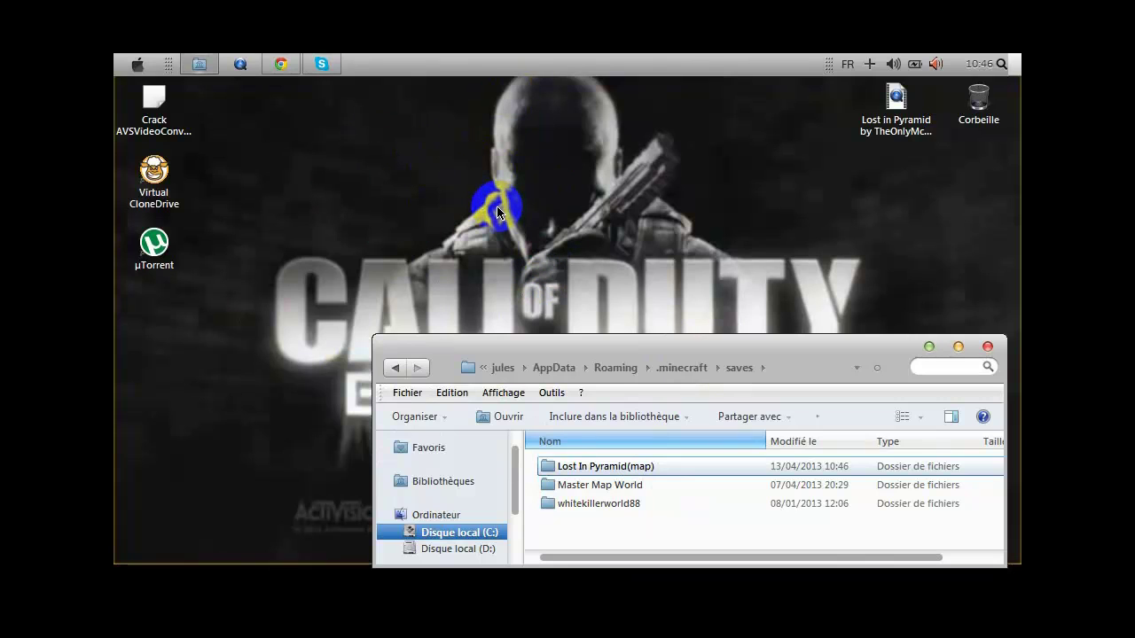
Step: Open the Ver1_4_2 folder of Minecraft_Portable_1.4.2, then narrow its window and place it between the desktop icons
{"action": "left_click_drag", "start_coordinate": [659, 347], "coordinate": [593, 251]}
{"action": "left_click", "coordinate": [569, 370]}
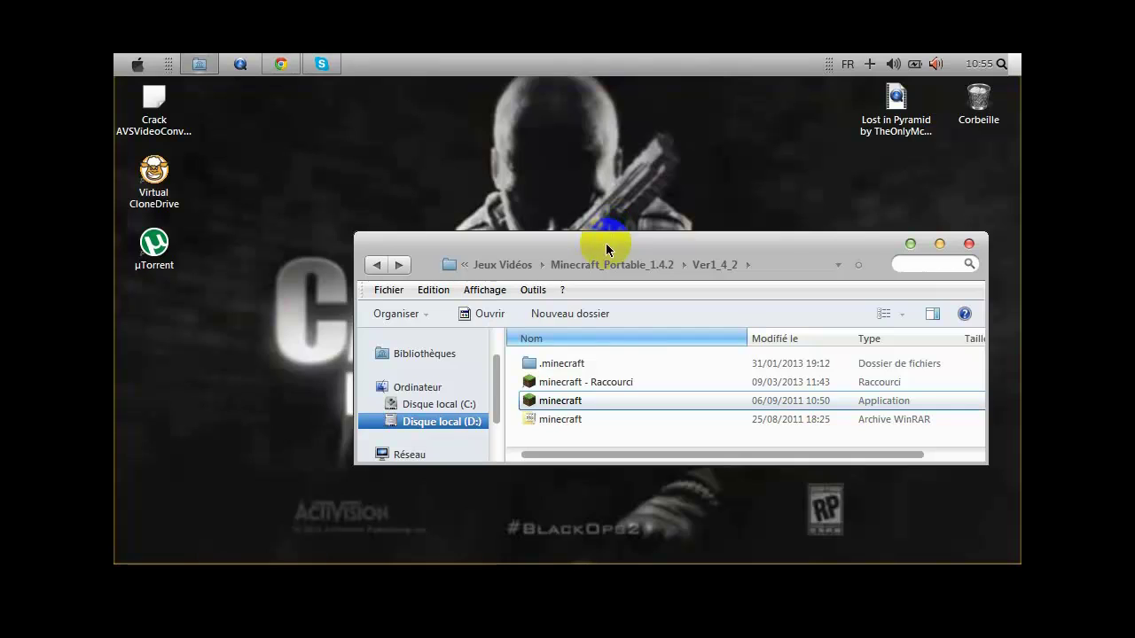
{"action": "left_click_drag", "start_coordinate": [606, 243], "coordinate": [452, 96]}
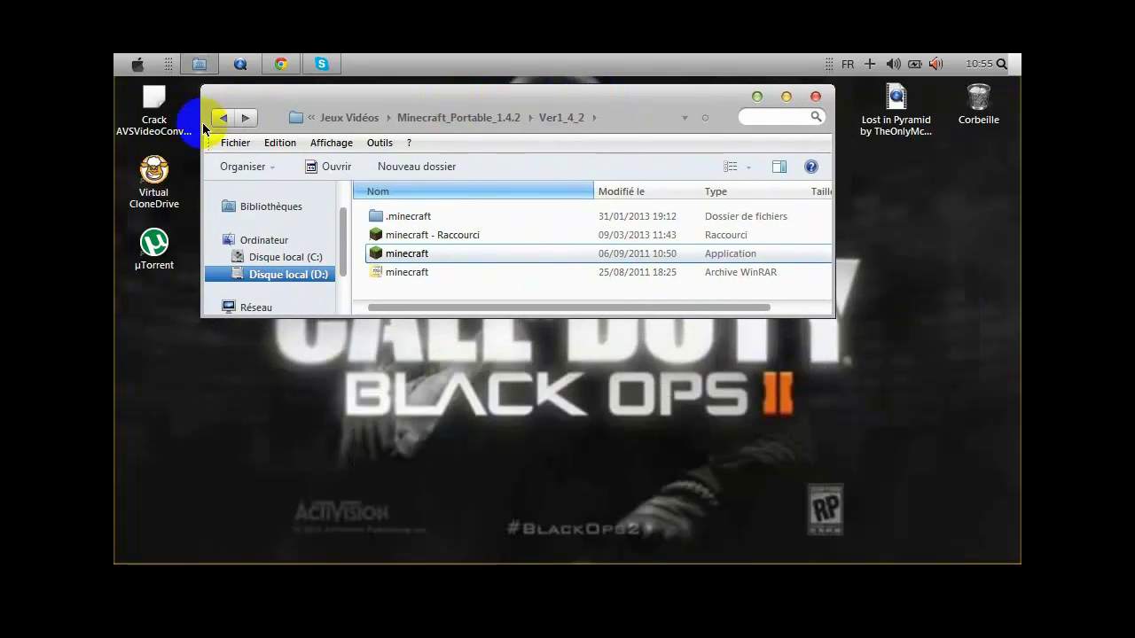
{"action": "left_click_drag", "start_coordinate": [201, 129], "coordinate": [236, 135]}
{"action": "left_click_drag", "start_coordinate": [524, 95], "coordinate": [522, 92]}
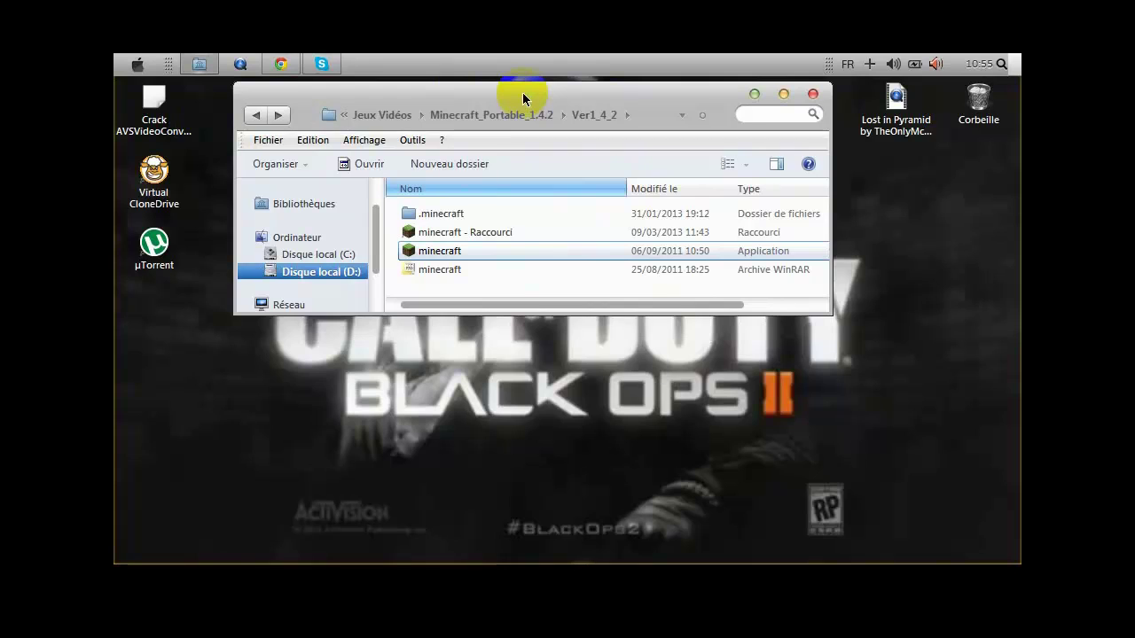